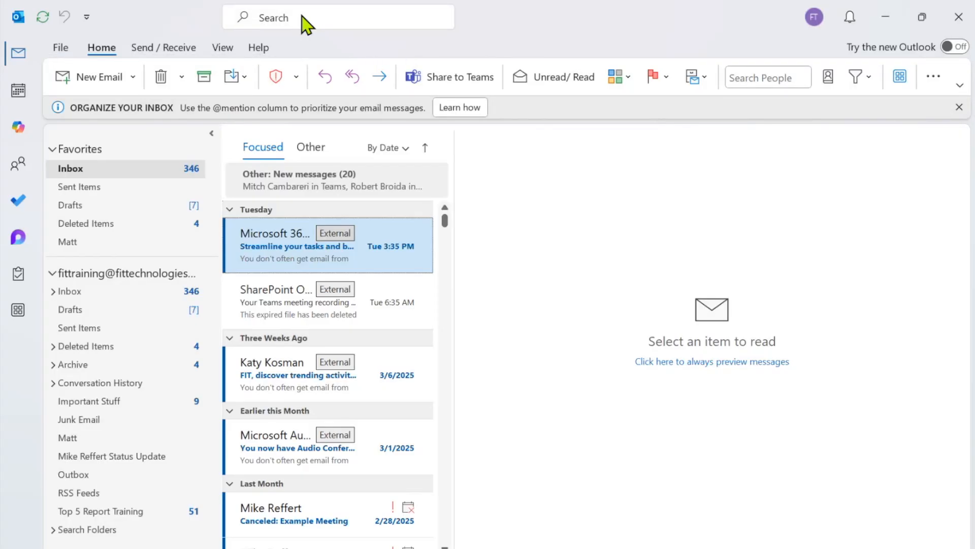
Browse the account information page.
click(61, 48)
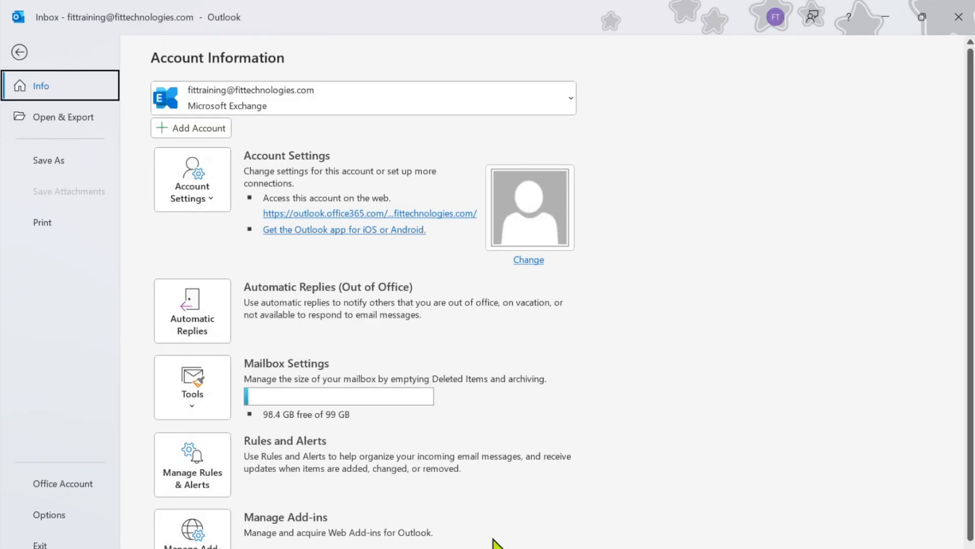
scroll(686, 447, down, 1)
scroll(676, 413, up, 1)
Return to the inbox, turn on the new Outlook and confirm the switch.
click(19, 52)
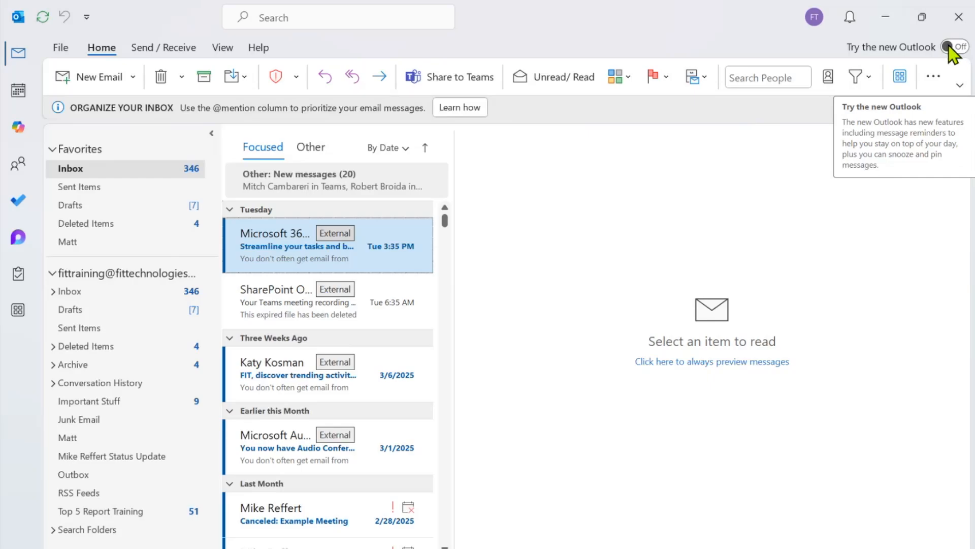
click(950, 47)
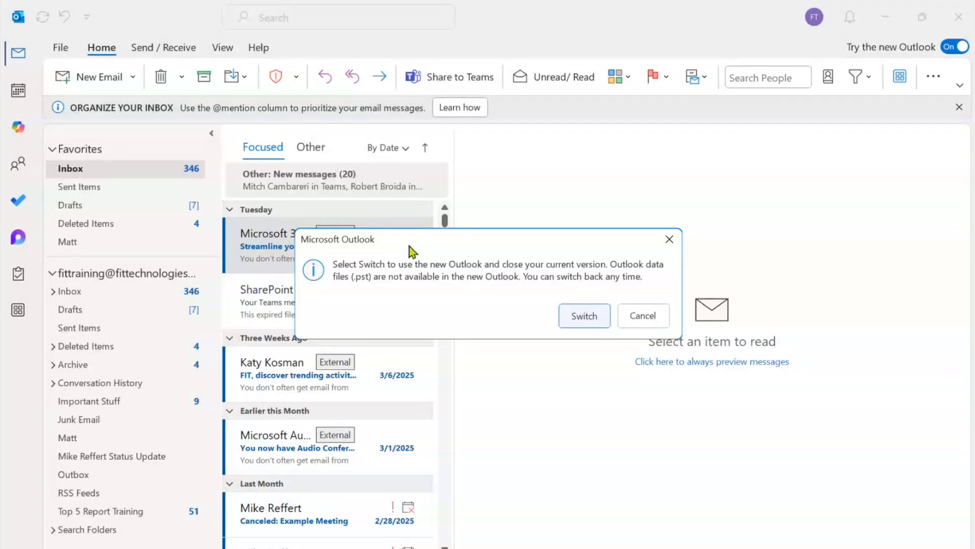
click(582, 317)
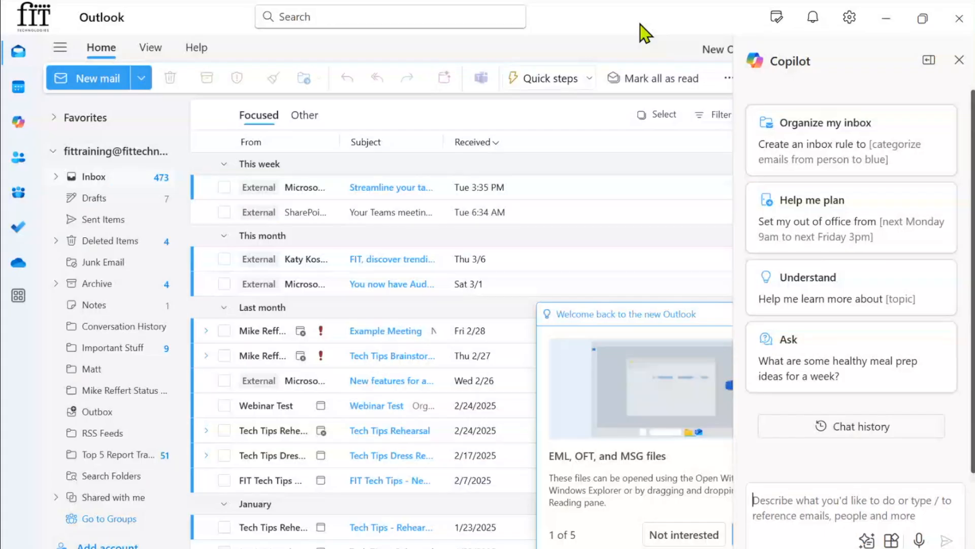
Close the Copilot pane so the Focused inbox fills the window.
click(959, 60)
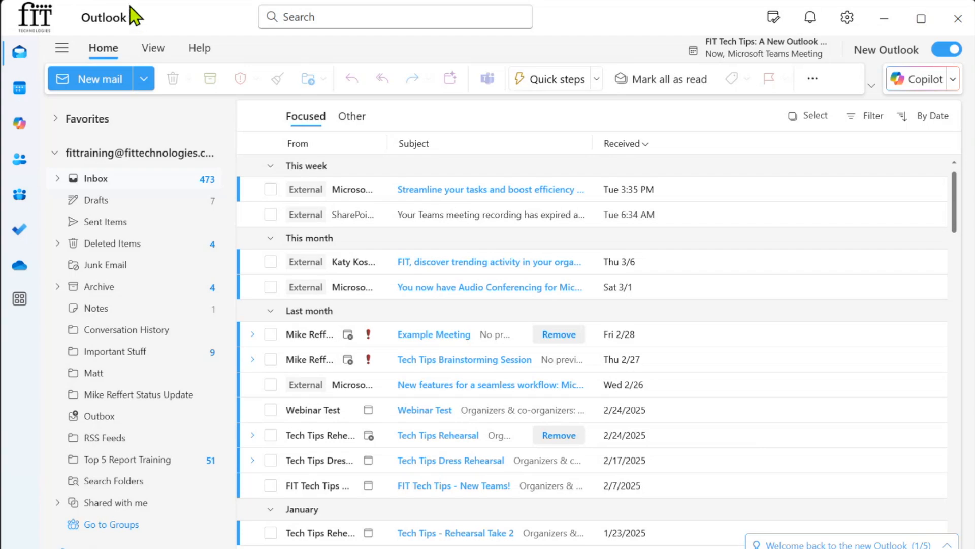
Set the View tab's Layout > Ribbon option to Classic ribbon.
click(154, 51)
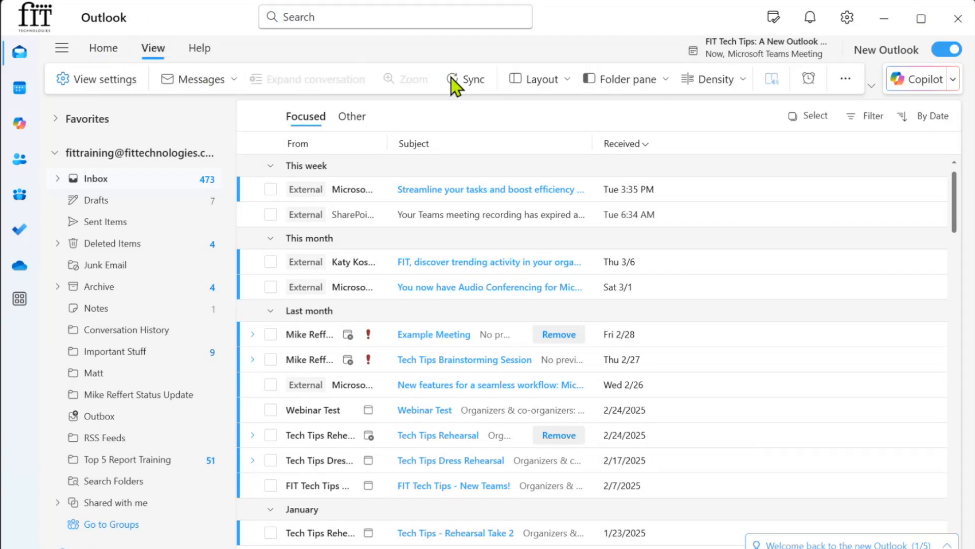
click(528, 81)
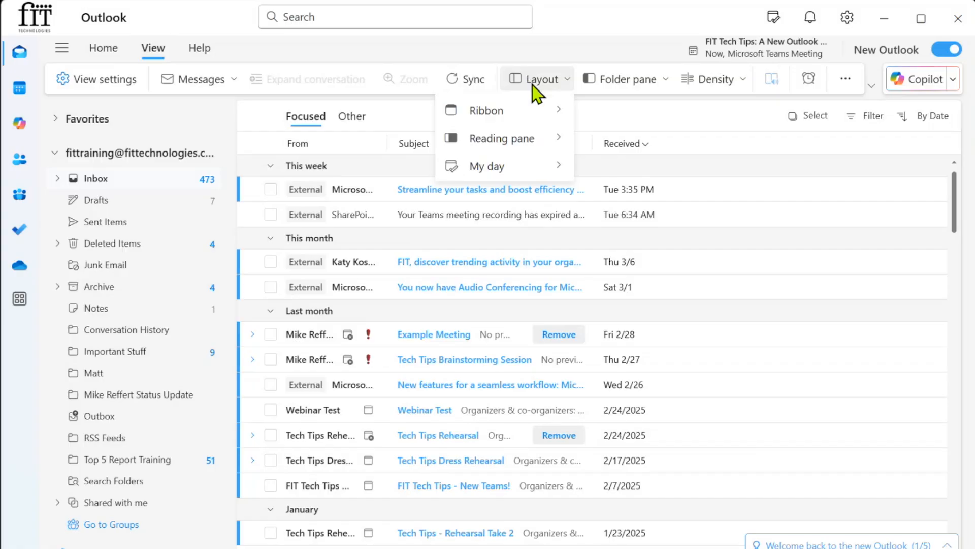
mouse_move(552, 123)
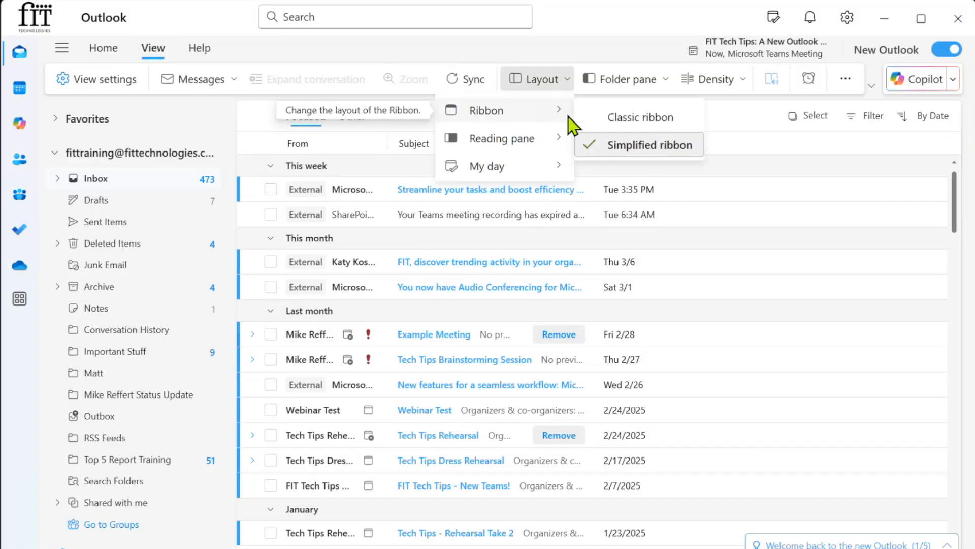
click(631, 119)
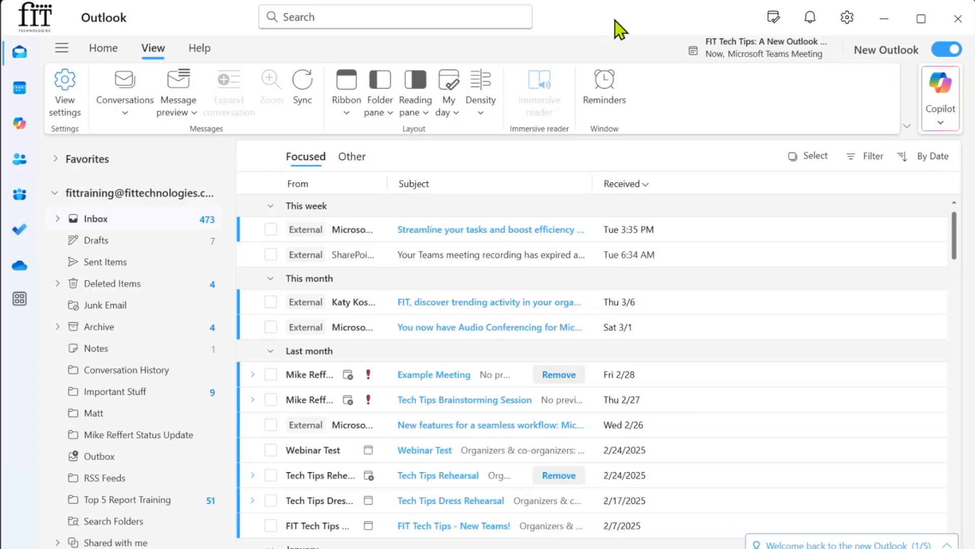
Maximize the Outlook window and bring up Settings to choose a theme image.
double_click(642, 20)
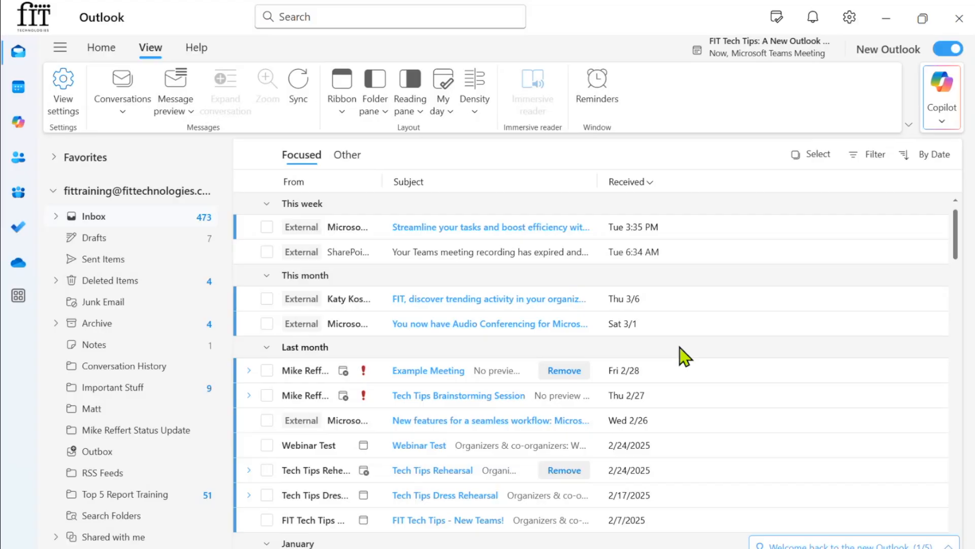
mouse_move(672, 367)
mouse_move(675, 329)
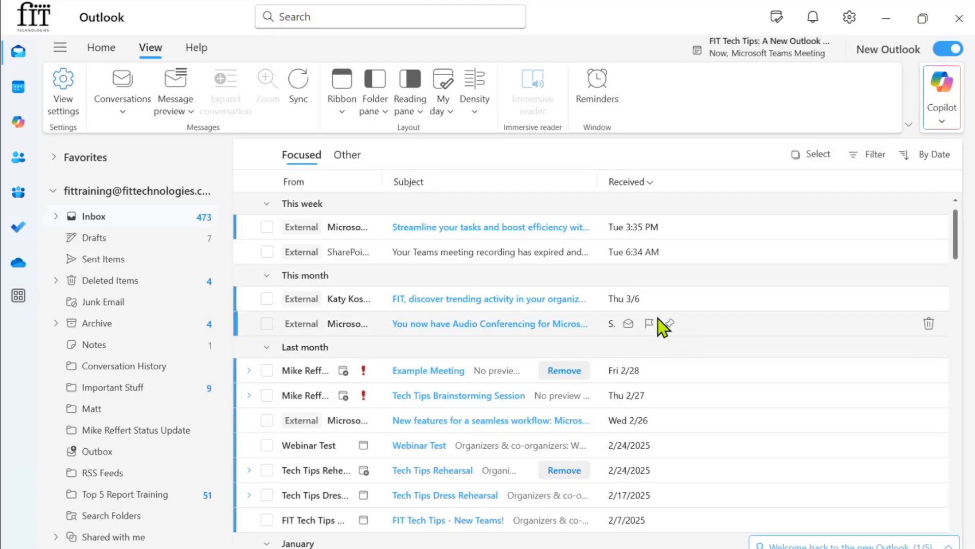
mouse_move(630, 299)
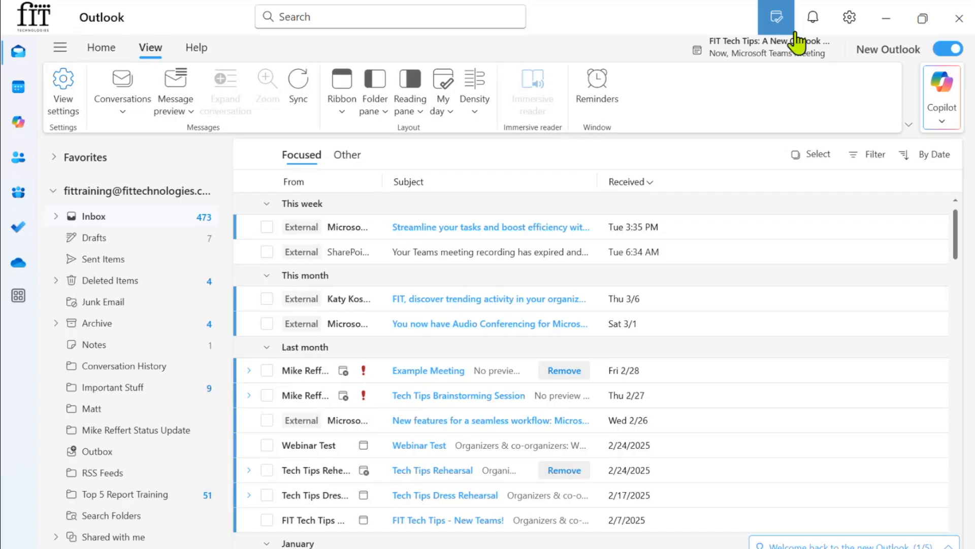
click(850, 19)
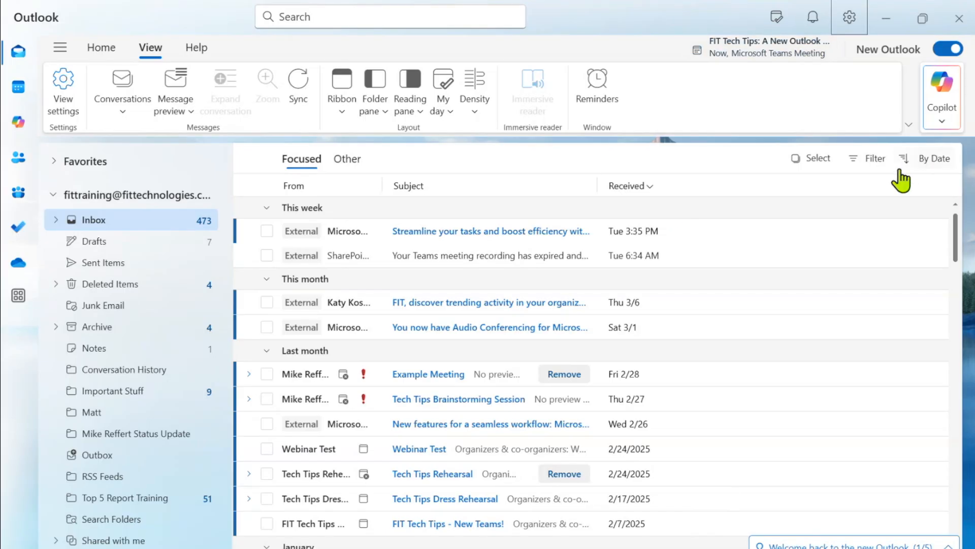
Select the Inbox folder and show the Home tab's mail commands.
scroll(599, 272, down, 3)
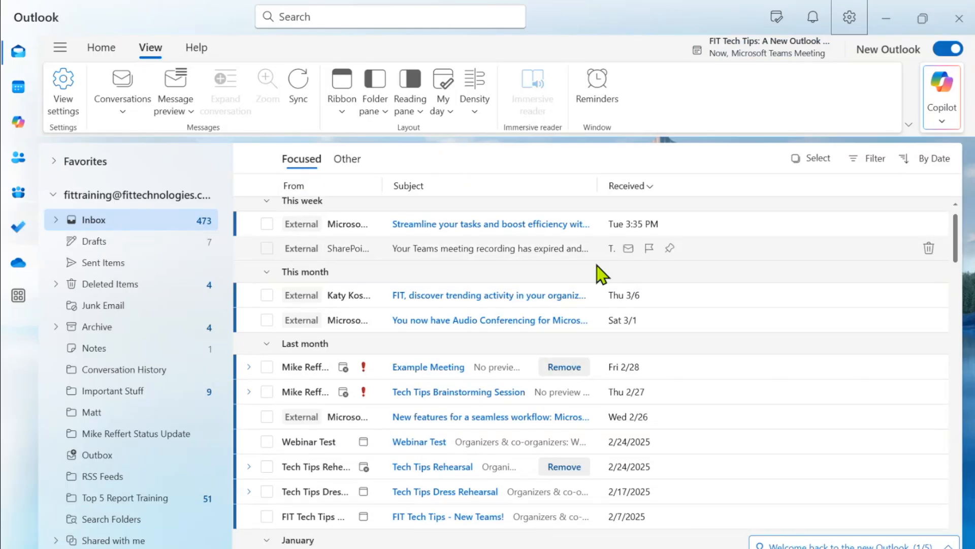
click(99, 195)
click(100, 197)
click(97, 219)
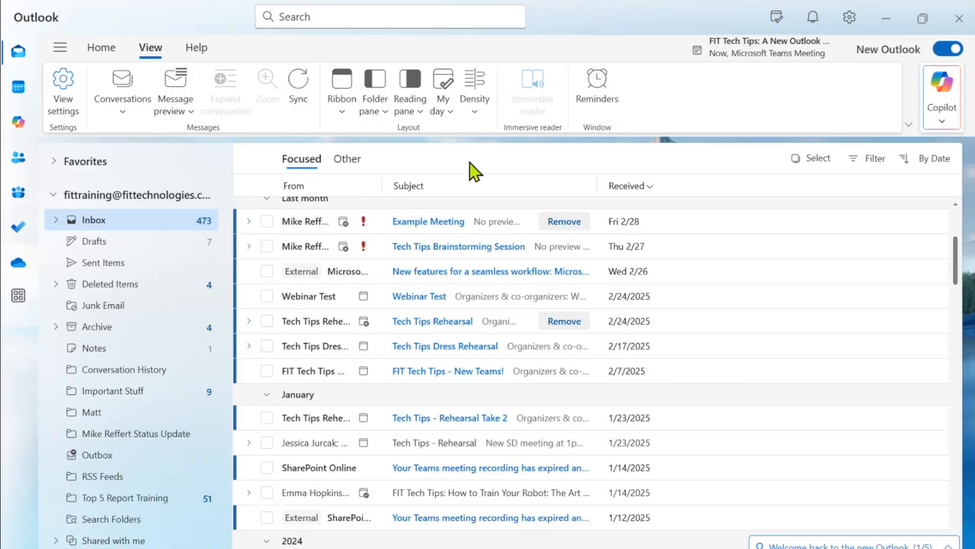
click(99, 47)
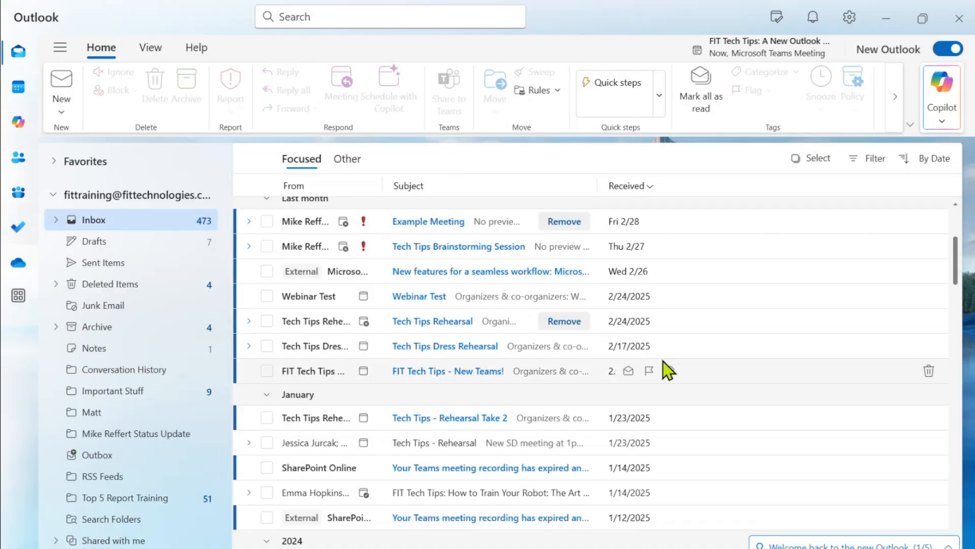
scroll(663, 361, up, 3)
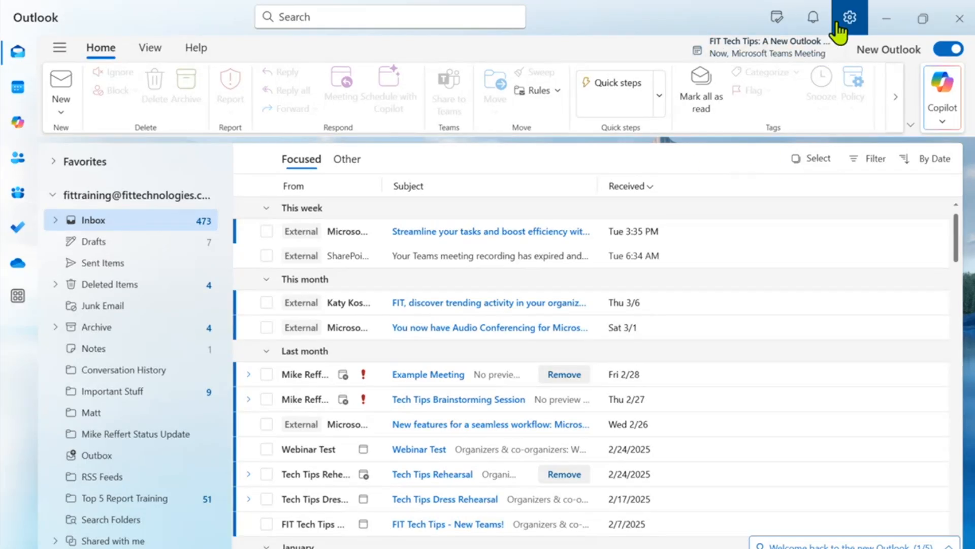
Look through Settings > General > Appearance, then close the settings window.
click(849, 19)
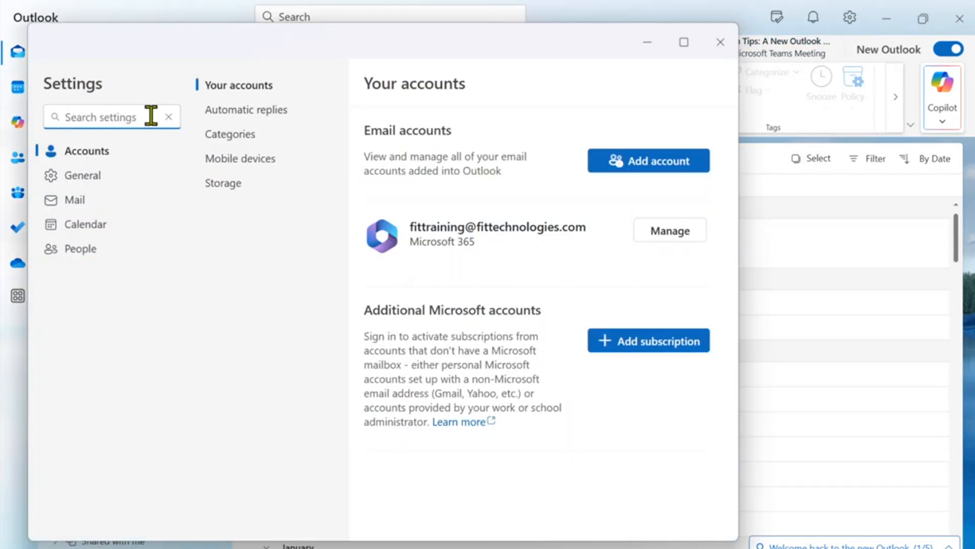
click(87, 177)
click(233, 110)
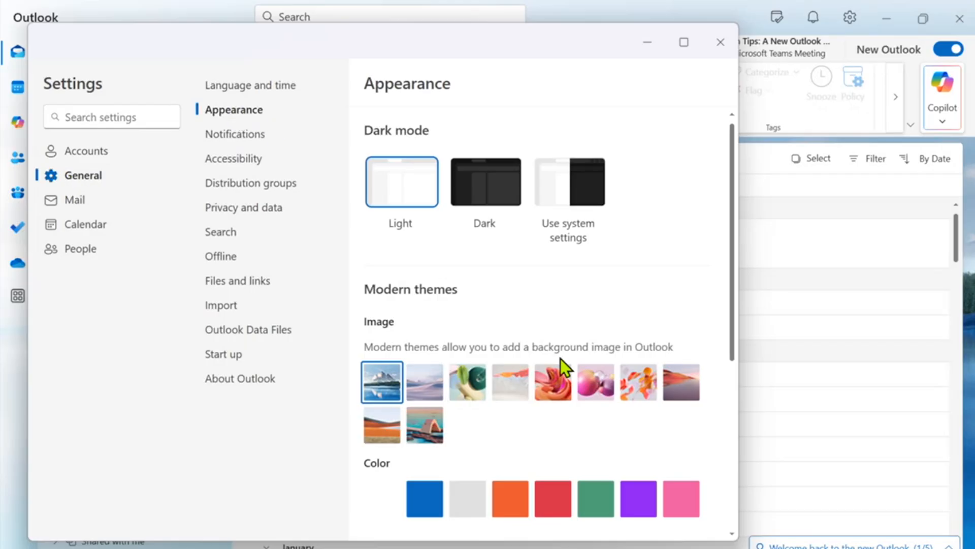
scroll(679, 485, down, 4)
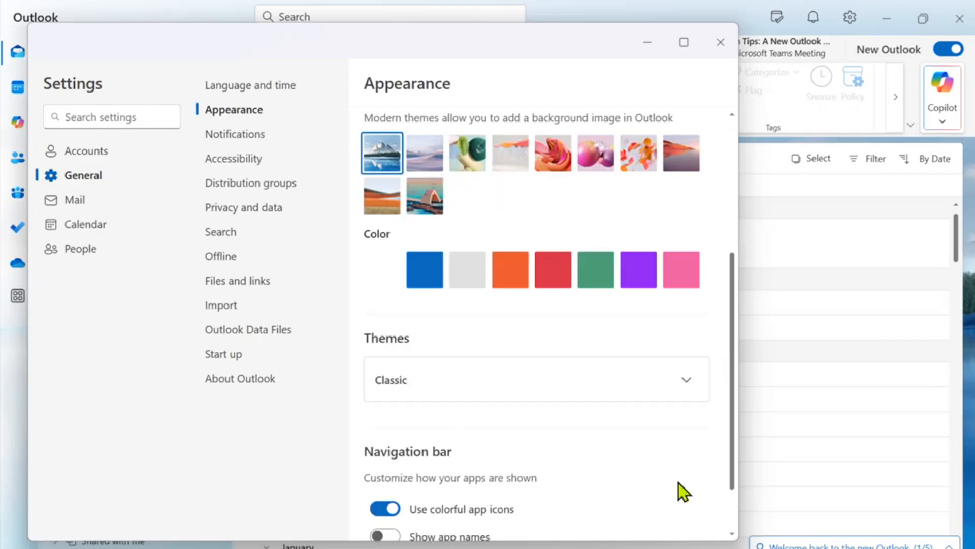
click(720, 43)
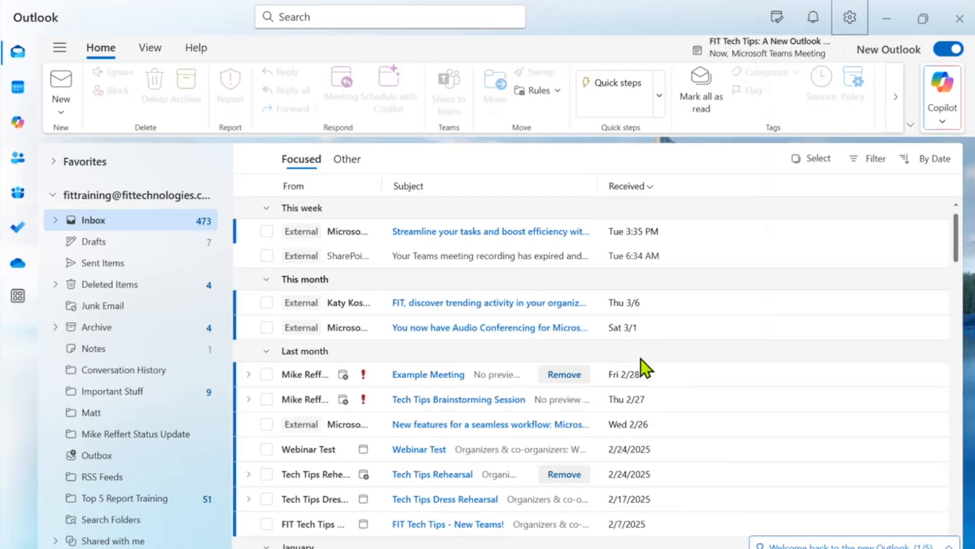
Allow Outlook notifications even when Outlook is closed, and save that change.
click(850, 20)
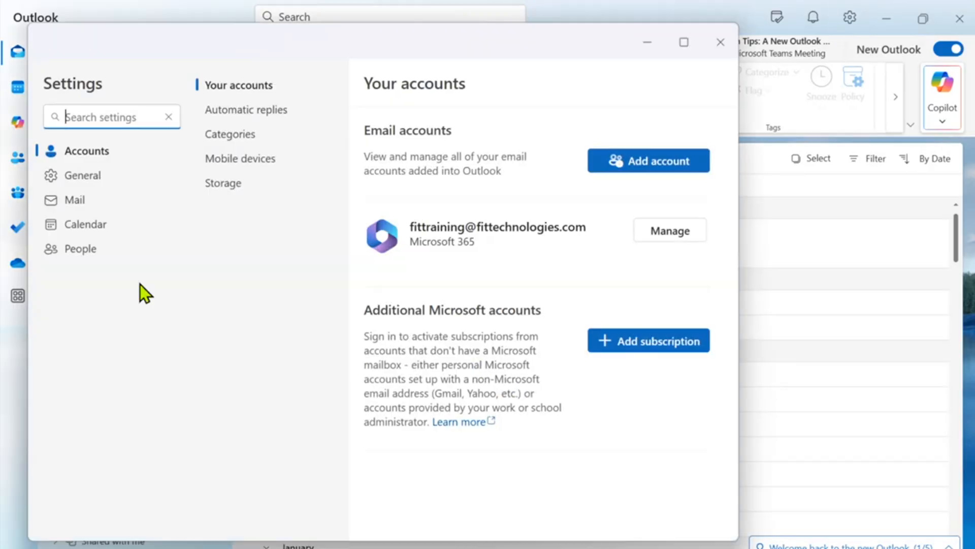
click(83, 176)
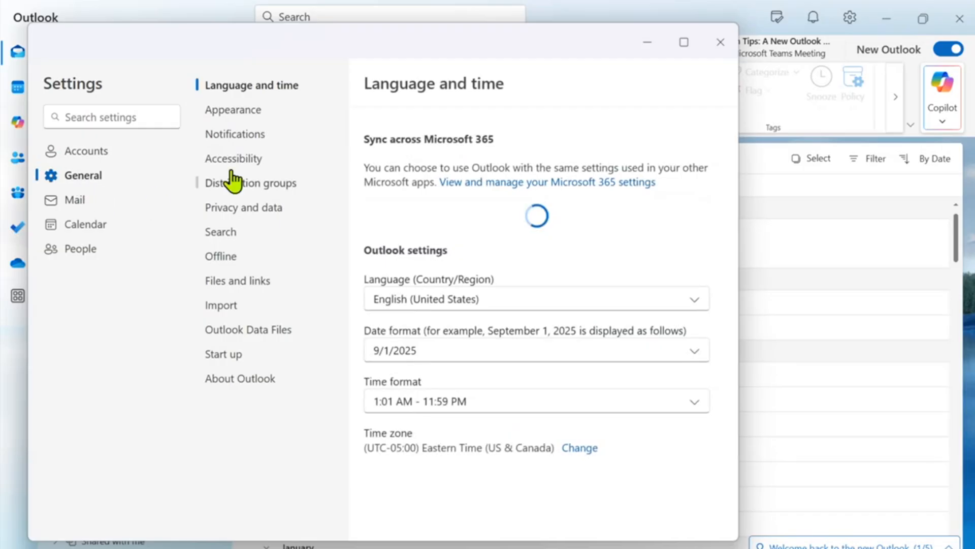
click(252, 136)
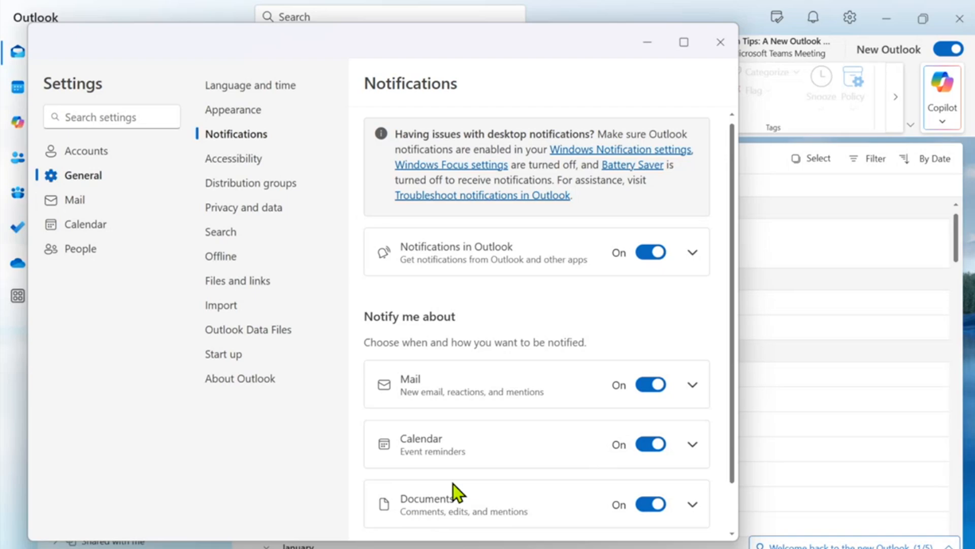
scroll(453, 491, down, 2)
click(692, 209)
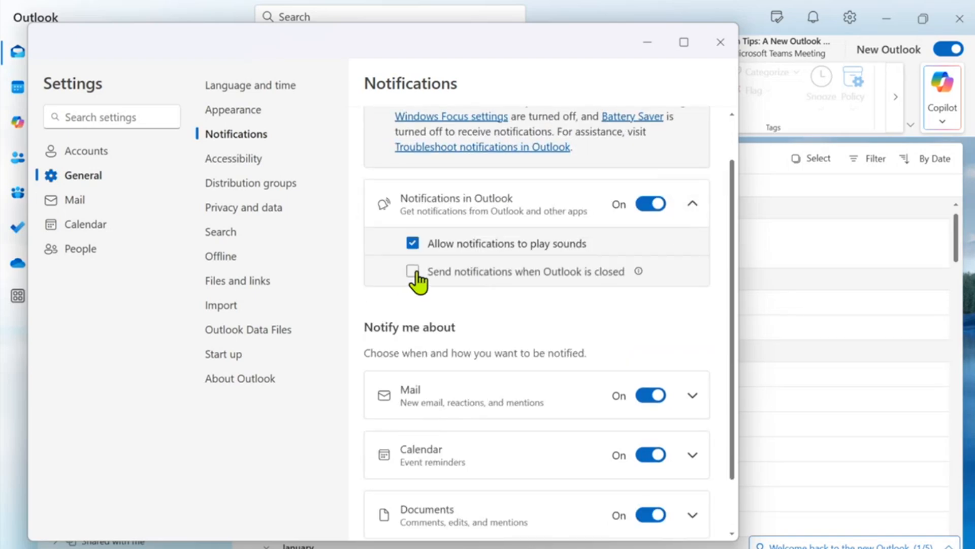
click(411, 272)
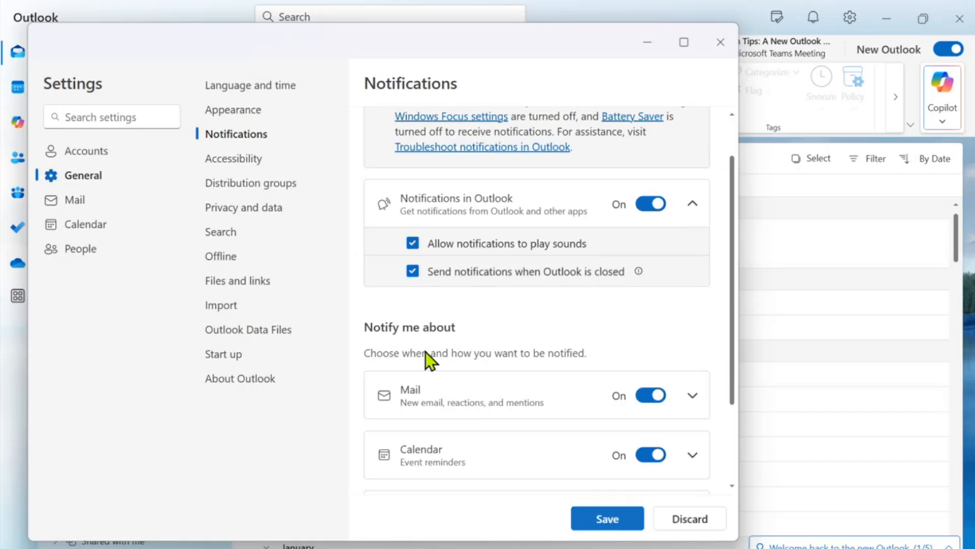
click(619, 519)
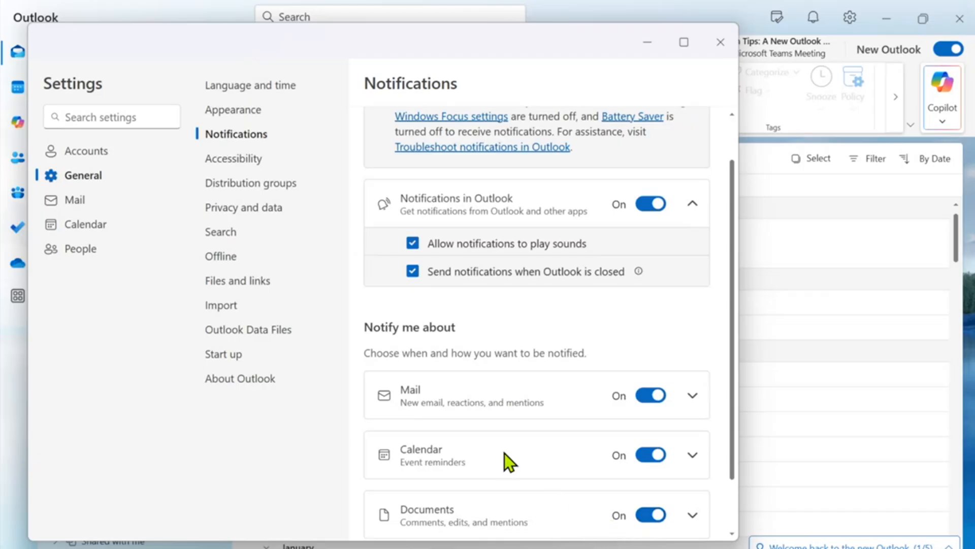
Switch off the Play sound option for calendar event reminders.
click(695, 457)
scroll(525, 496, down, 4)
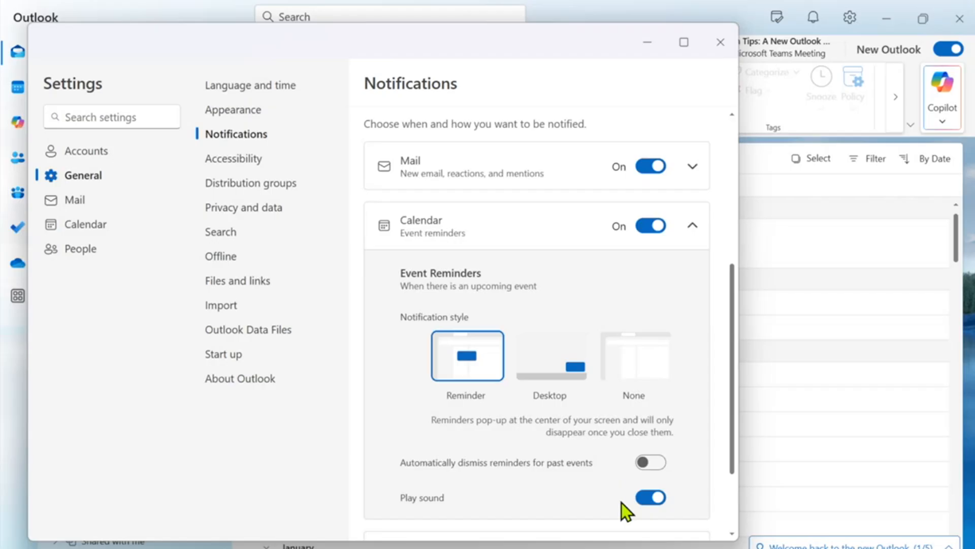
scroll(588, 474, down, 2)
click(650, 421)
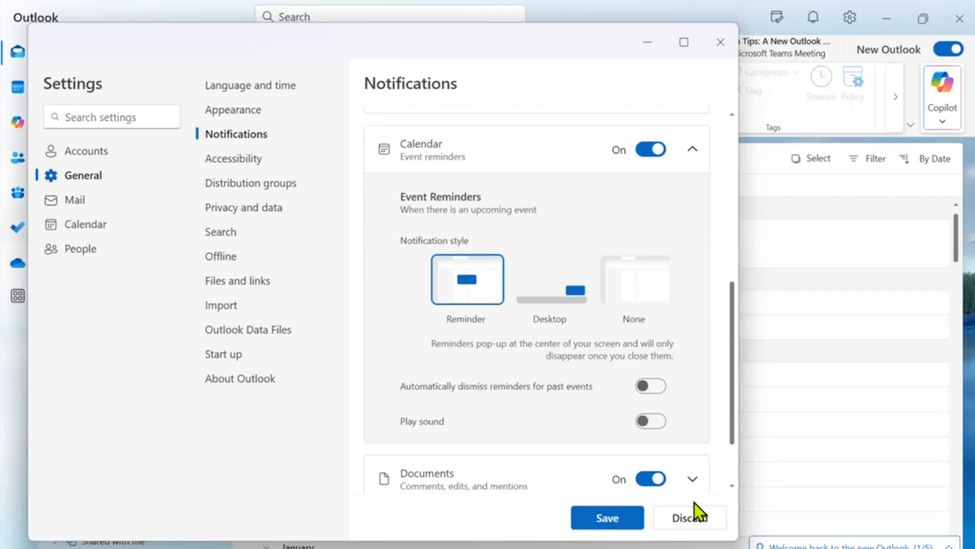
Save the reminder sound change and close both the Windows and Outlook settings windows.
click(605, 520)
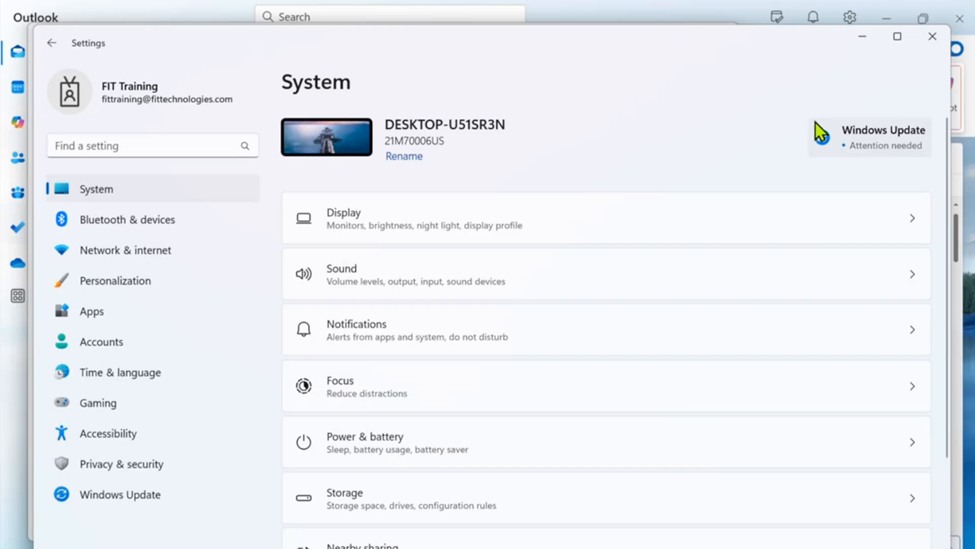
click(932, 37)
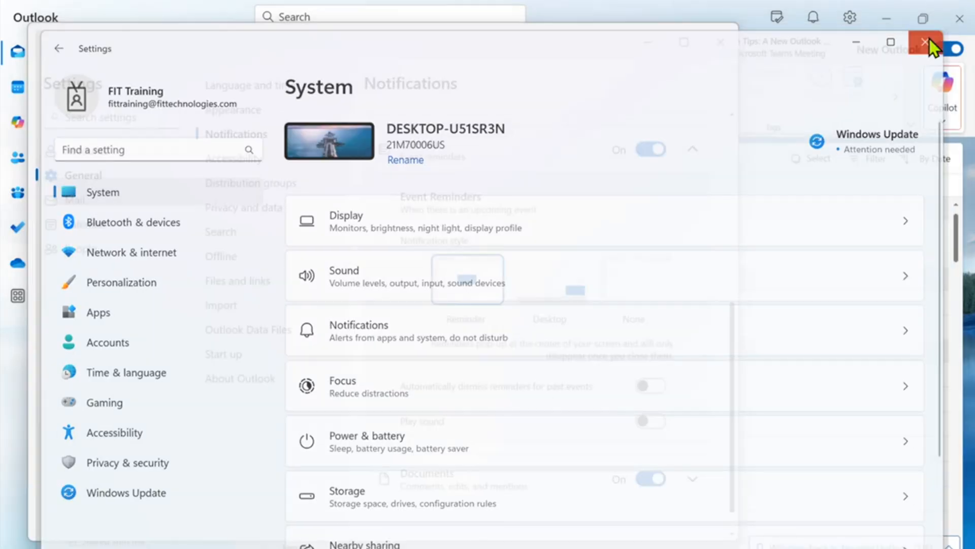
click(726, 46)
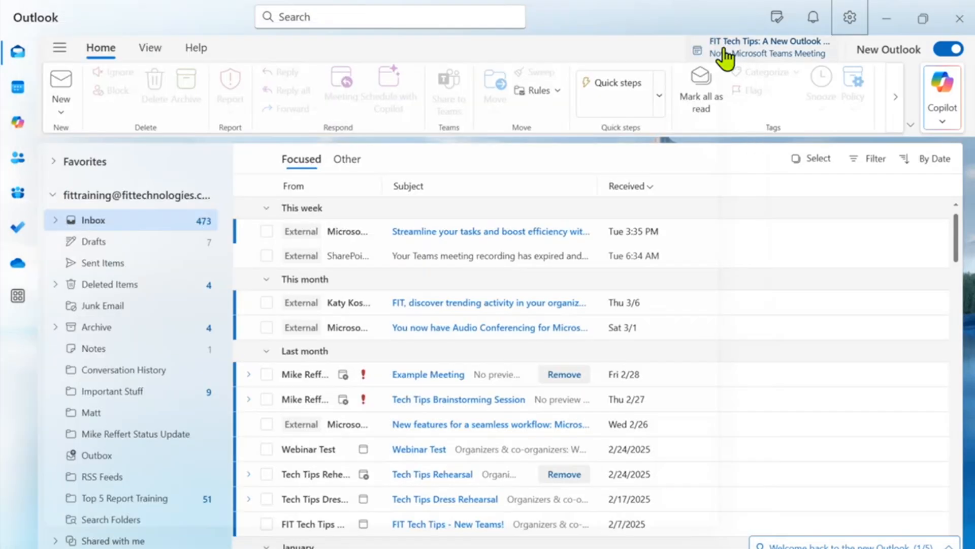
Show the March 24–28, 2025 calendar week and start an event Friday at 2 PM.
click(19, 87)
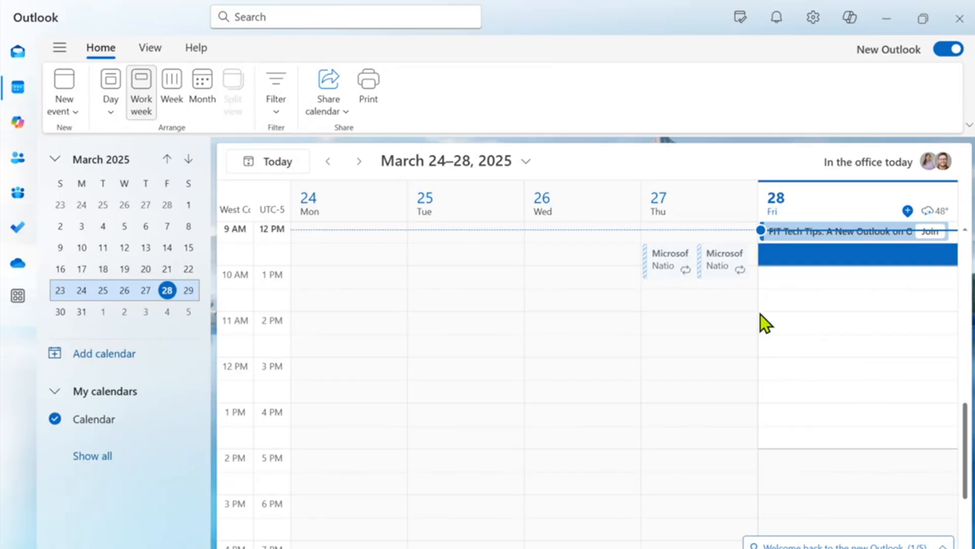
click(790, 325)
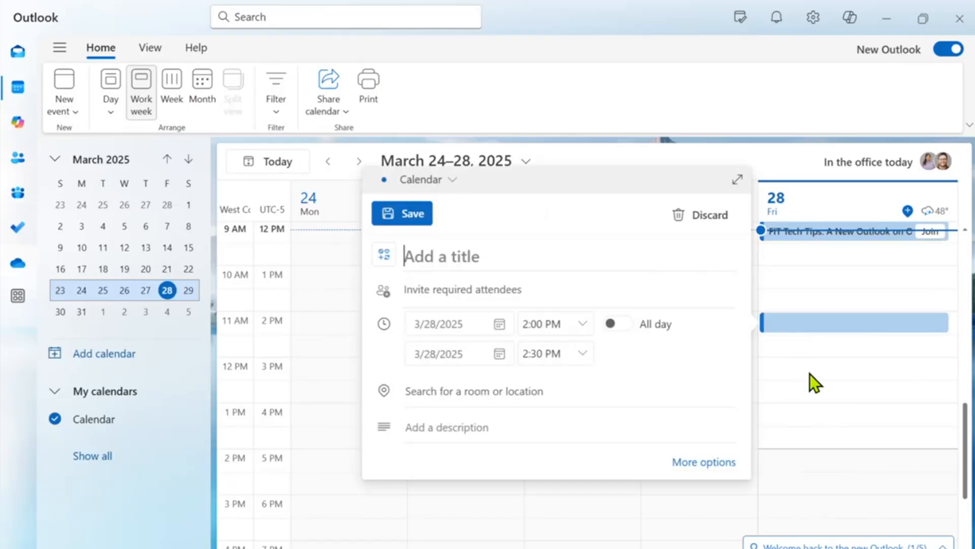
Expand the 3/28/2025 event to a full window and set it to 2:00–3:00 PM.
double_click(833, 330)
drag(602, 39, 690, 52)
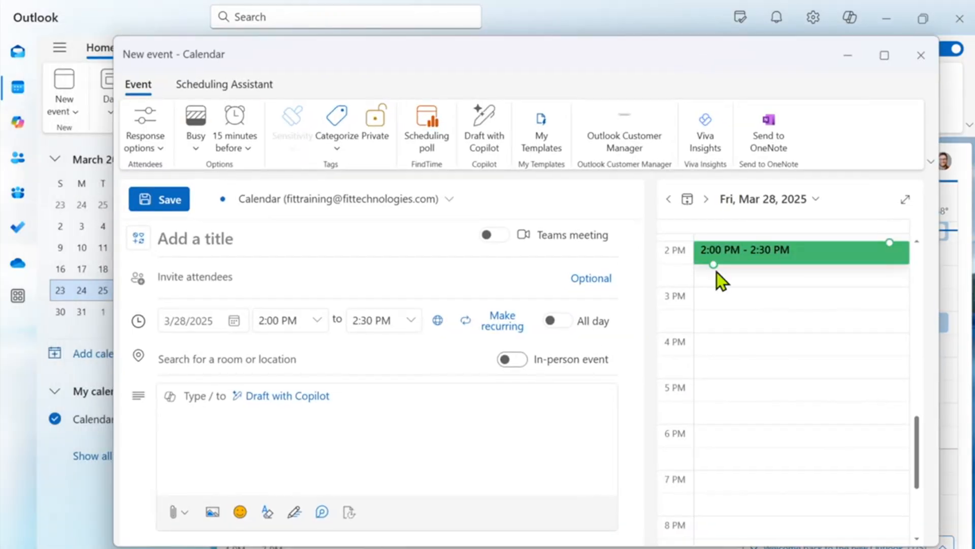
drag(713, 265, 715, 281)
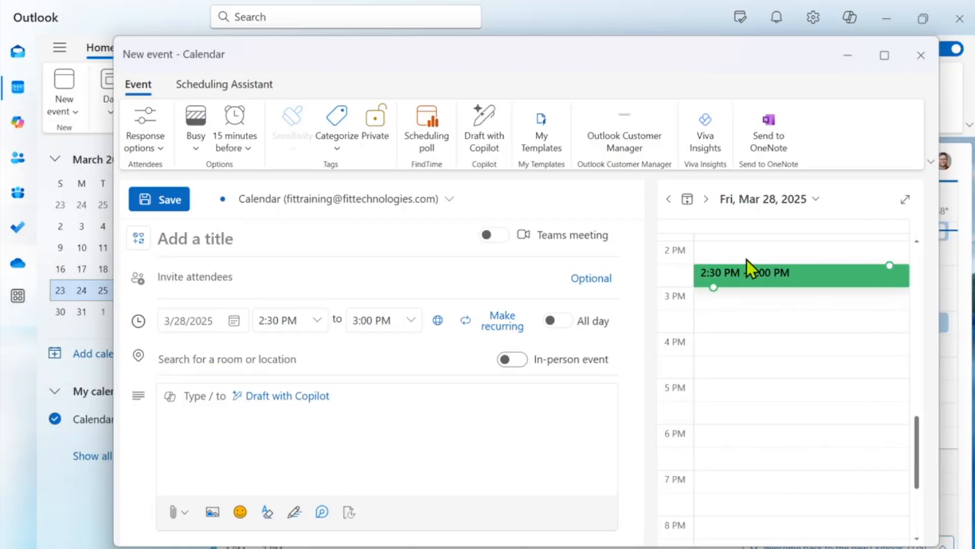
click(318, 320)
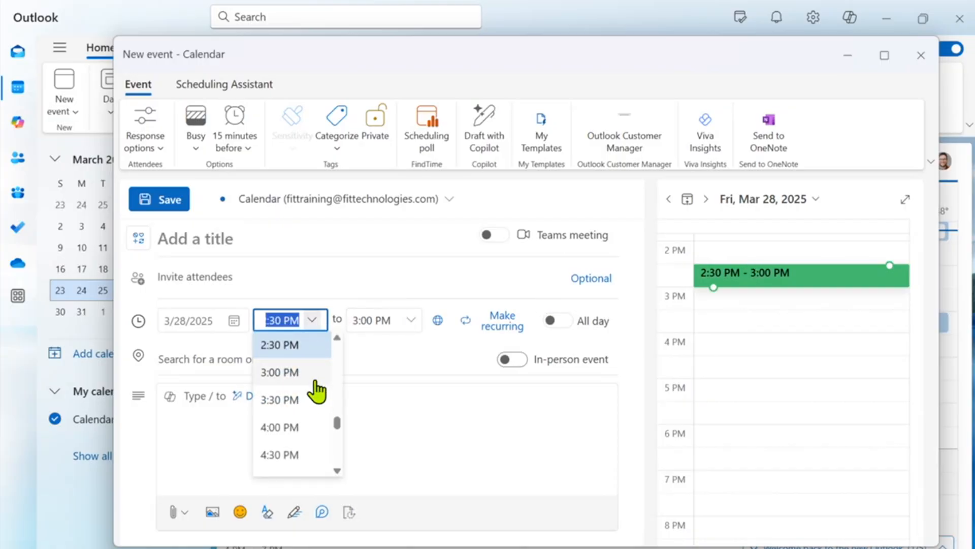
click(337, 339)
click(321, 350)
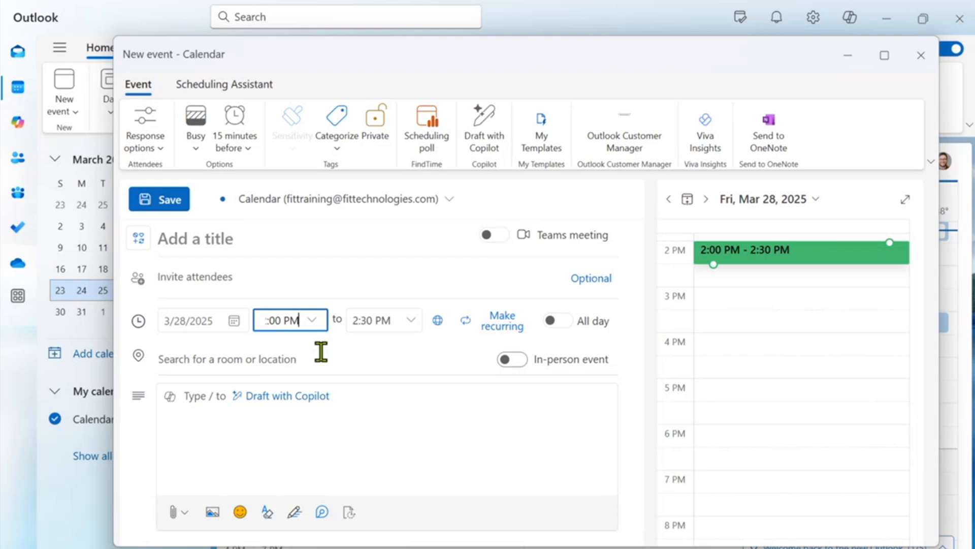
click(372, 325)
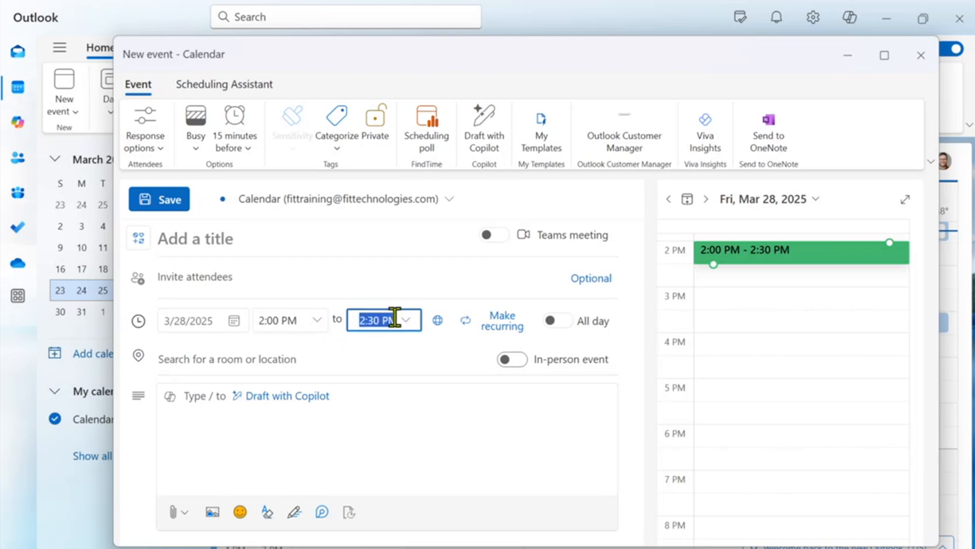
text(3)
click(379, 347)
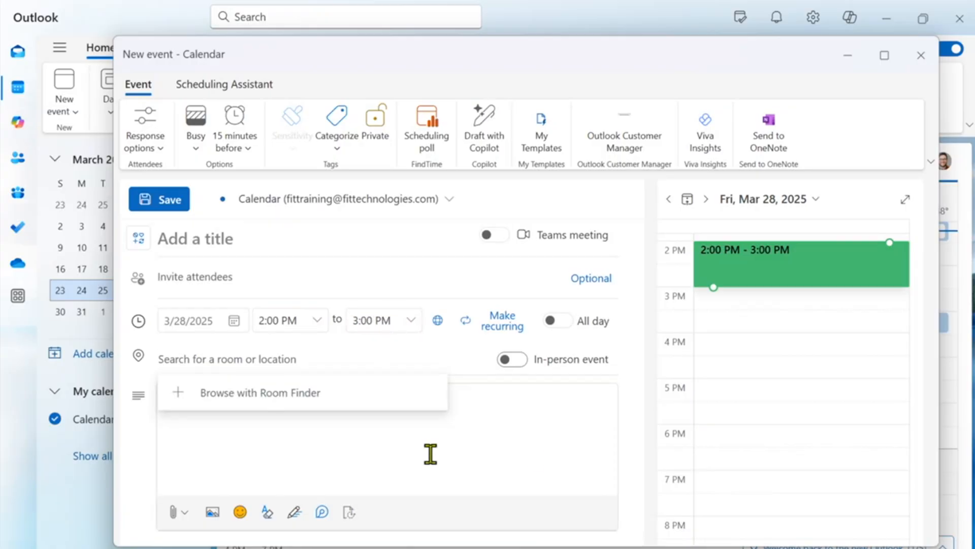
click(538, 456)
Invite two colleagues as attendees and title the event 'Discuss Ping Pong Training'.
click(322, 239)
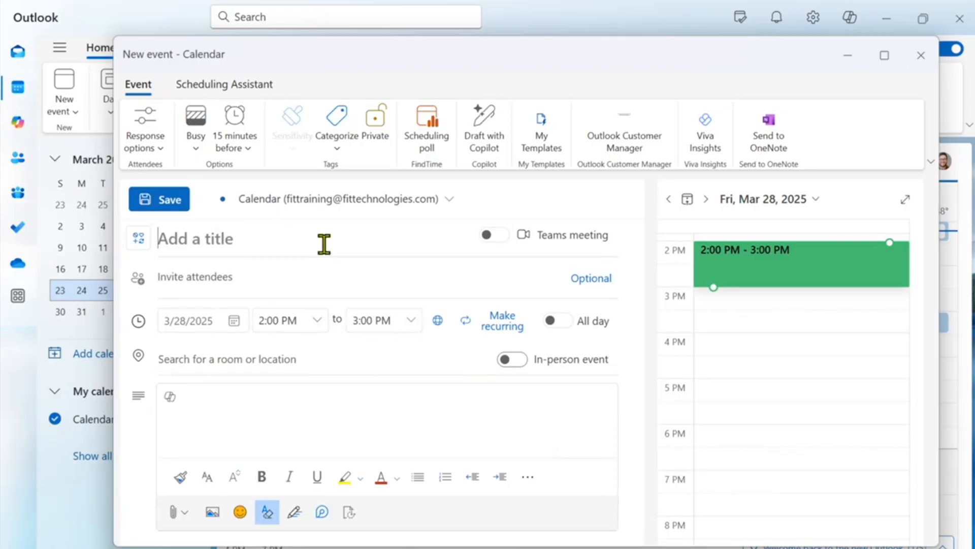
click(347, 282)
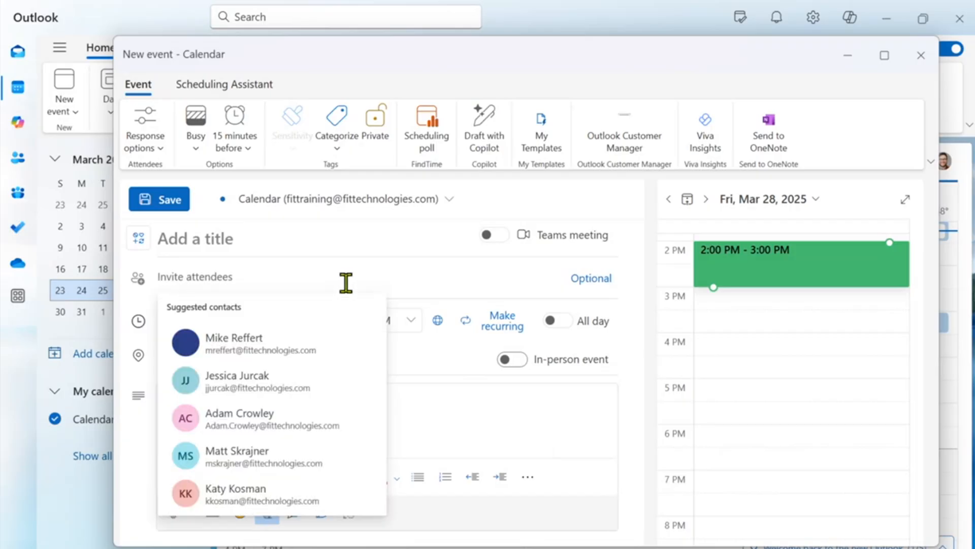
text(Mike Re)
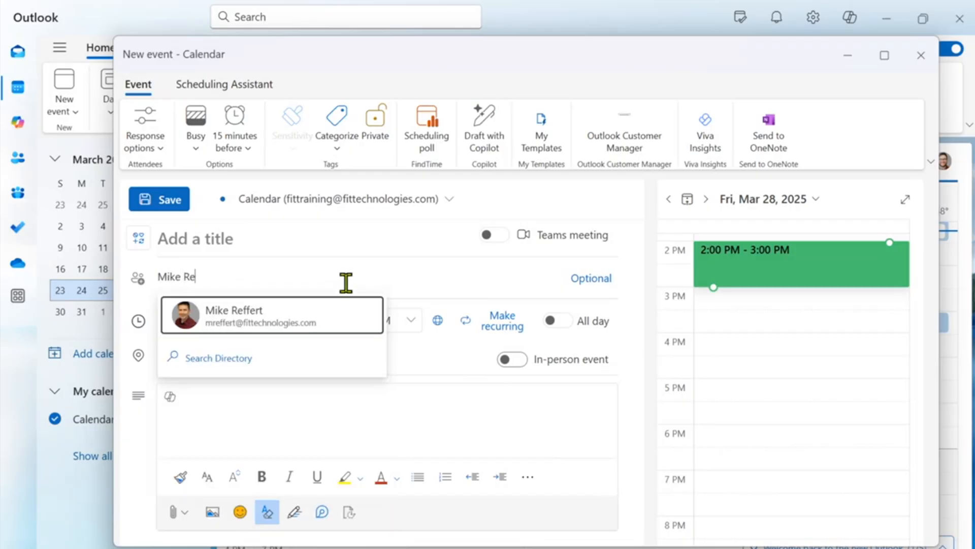
click(314, 305)
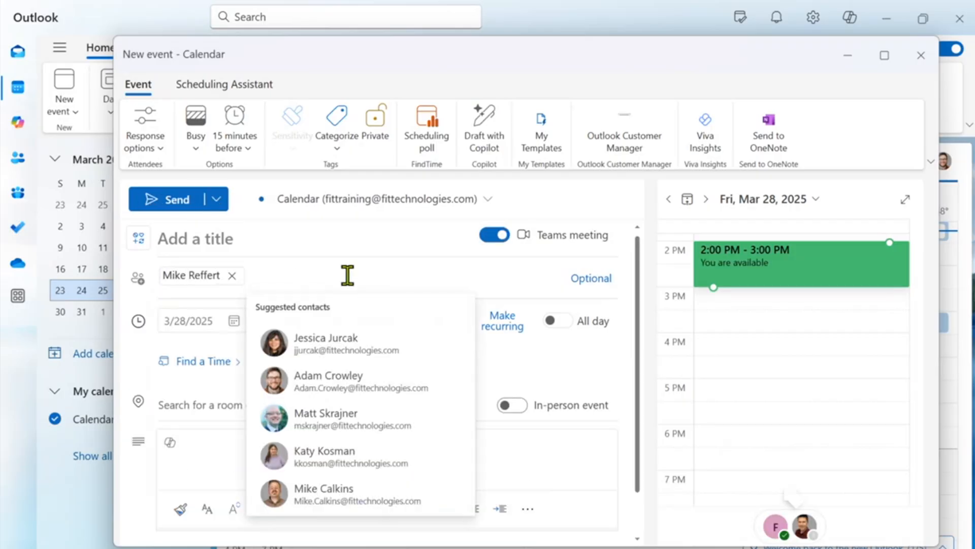
text(Adam)
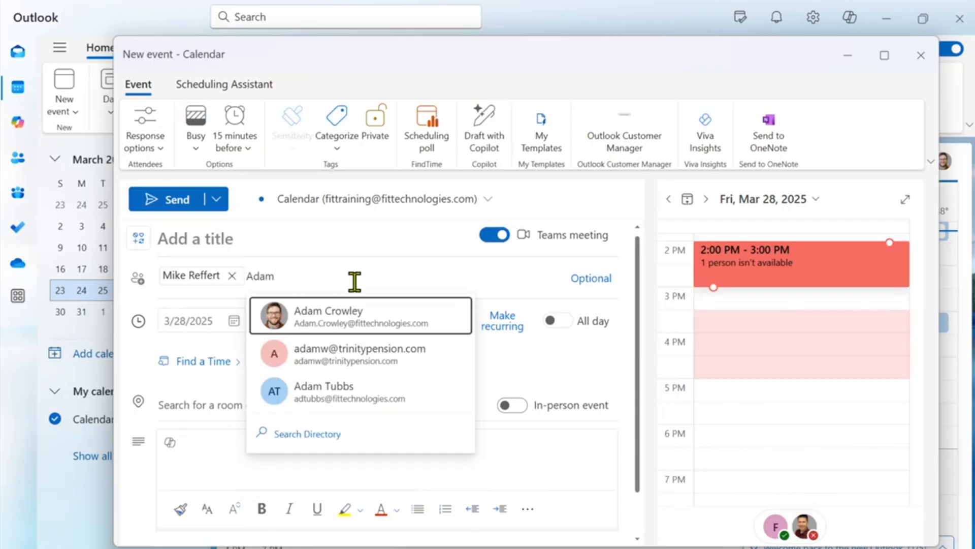
click(393, 325)
click(290, 245)
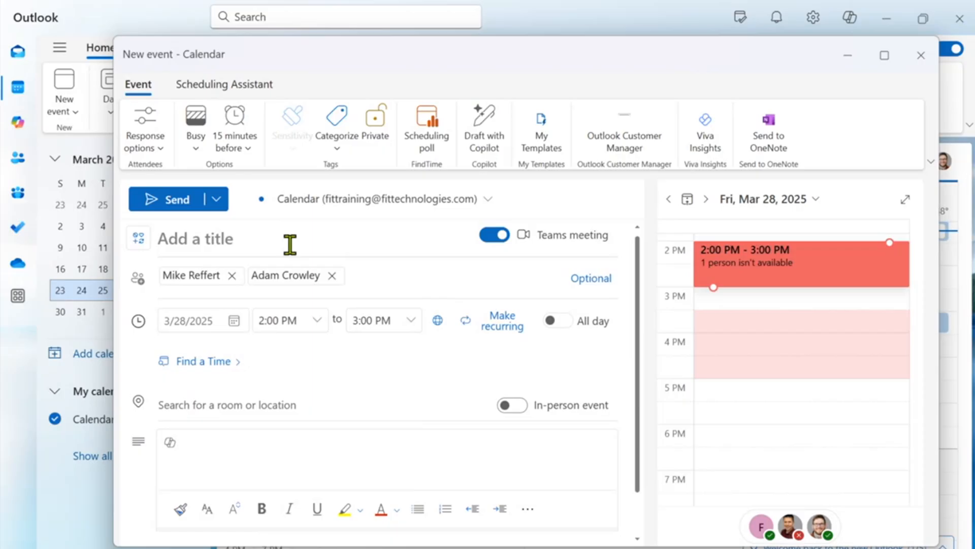
text(Disc)
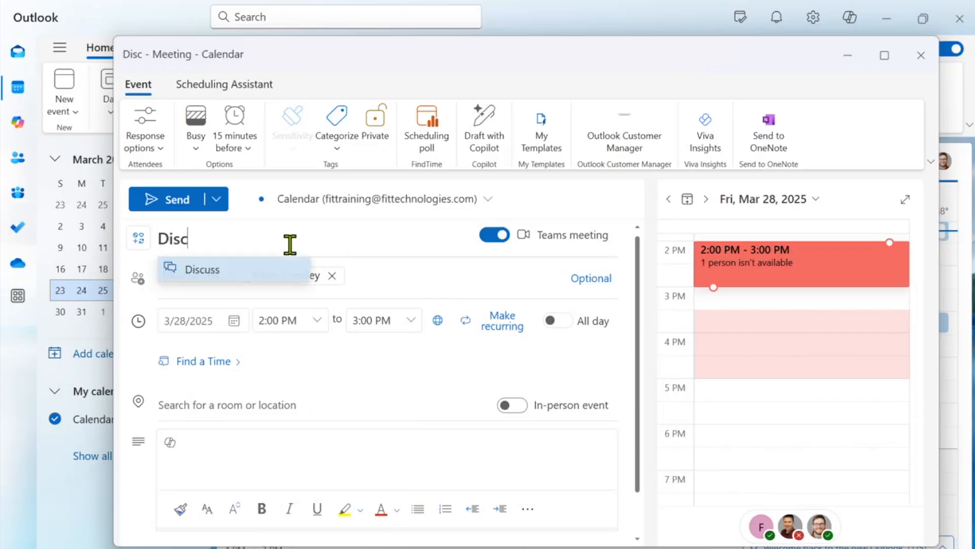
text(uss P)
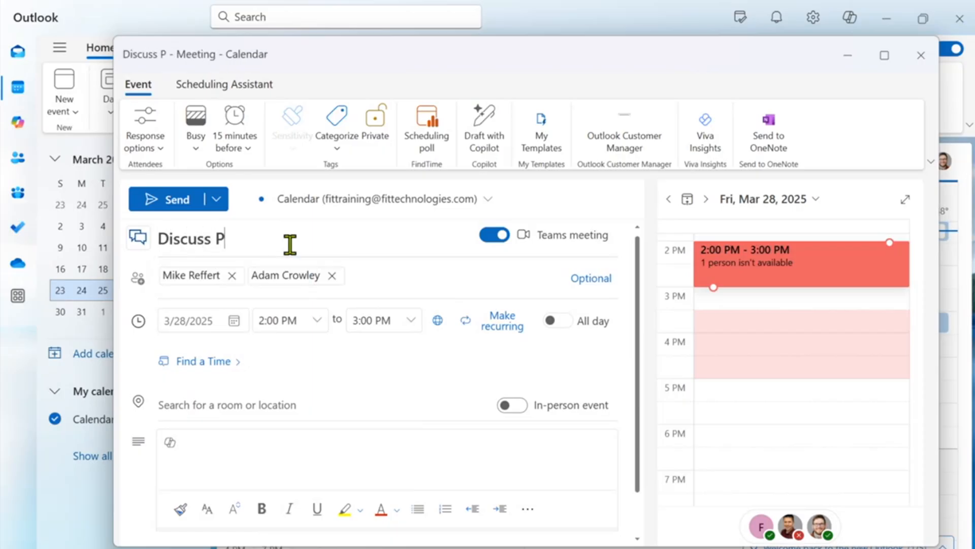
text(ing Po)
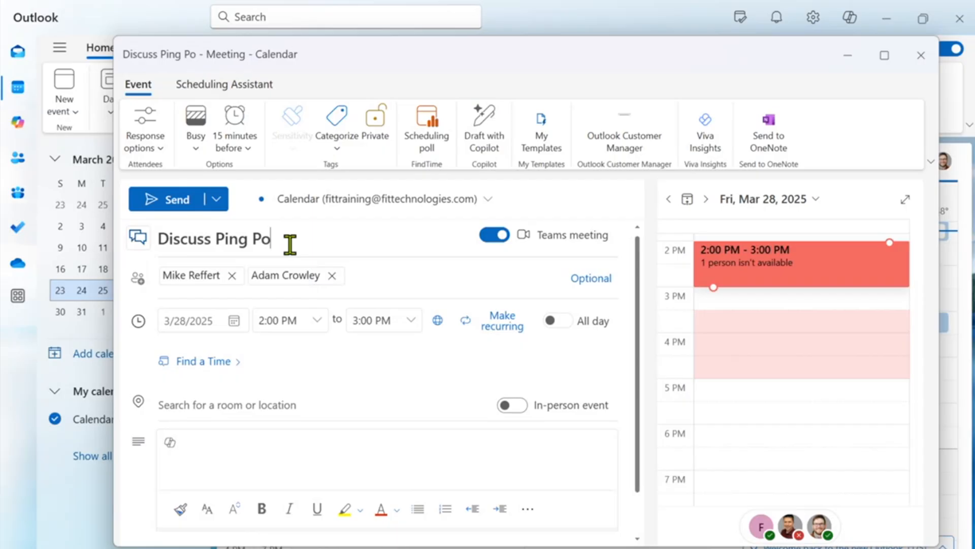
text(ng Training)
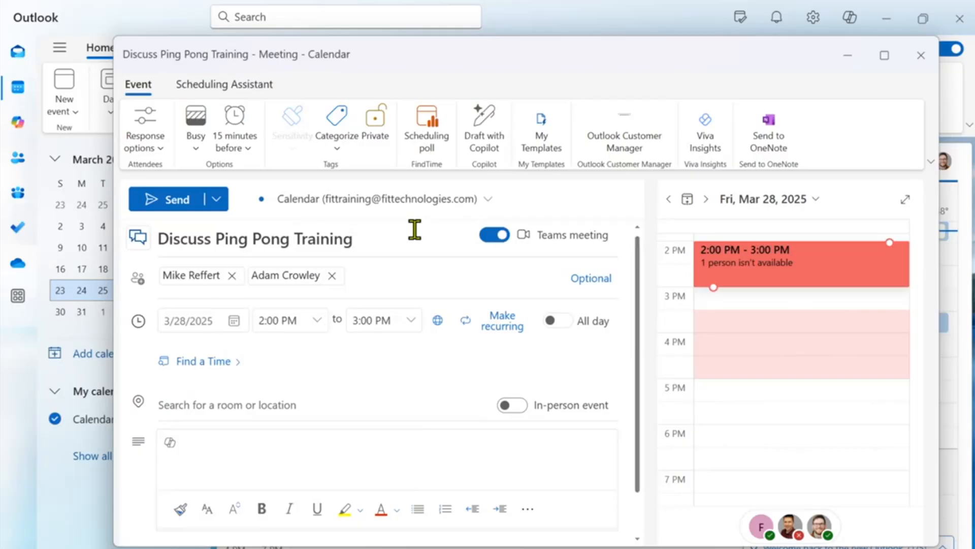
Fix the meeting title to 'Discuss Ping Pong Training', removing the mistyped bracketed note.
text([)
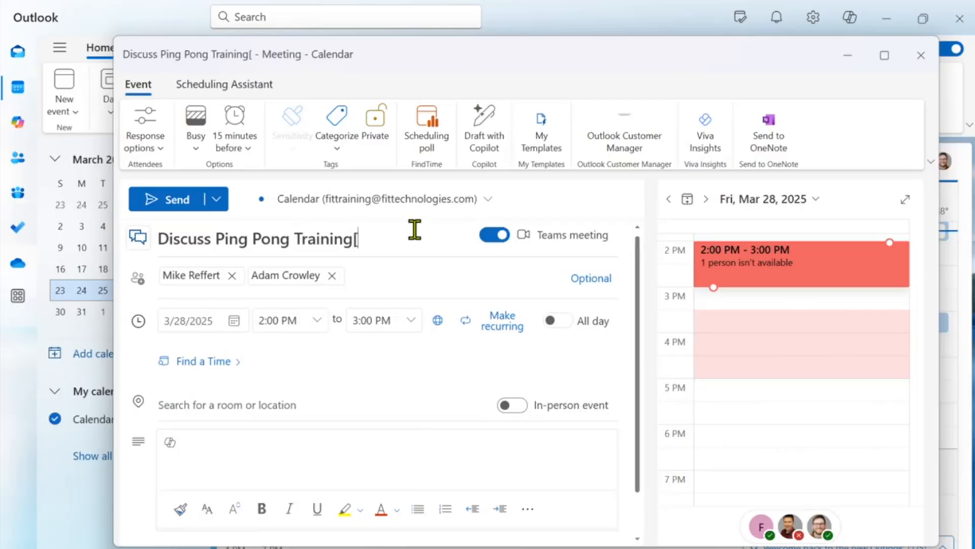
text(in pers)
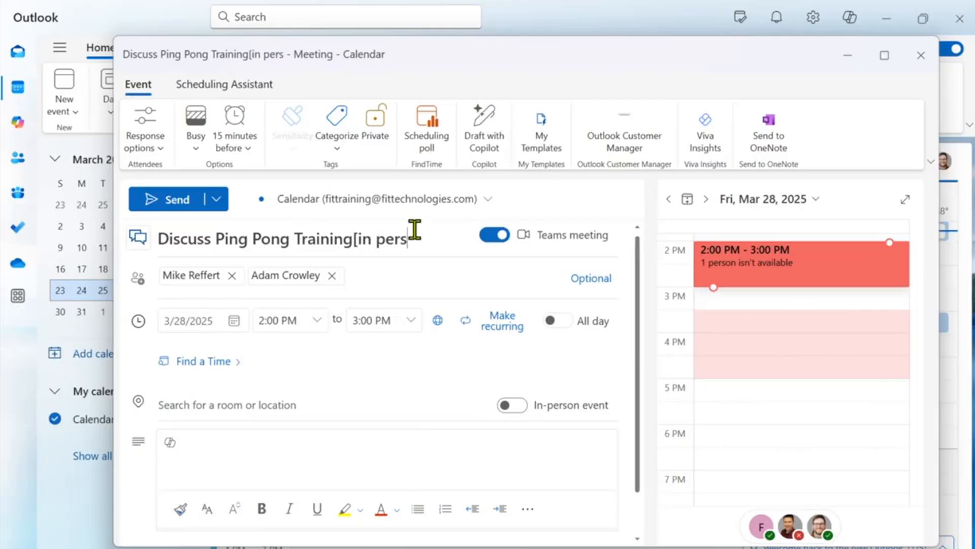
text(onmee)
key(BackSpace)
key(BackSpace)
key(BackSpace)
text(])
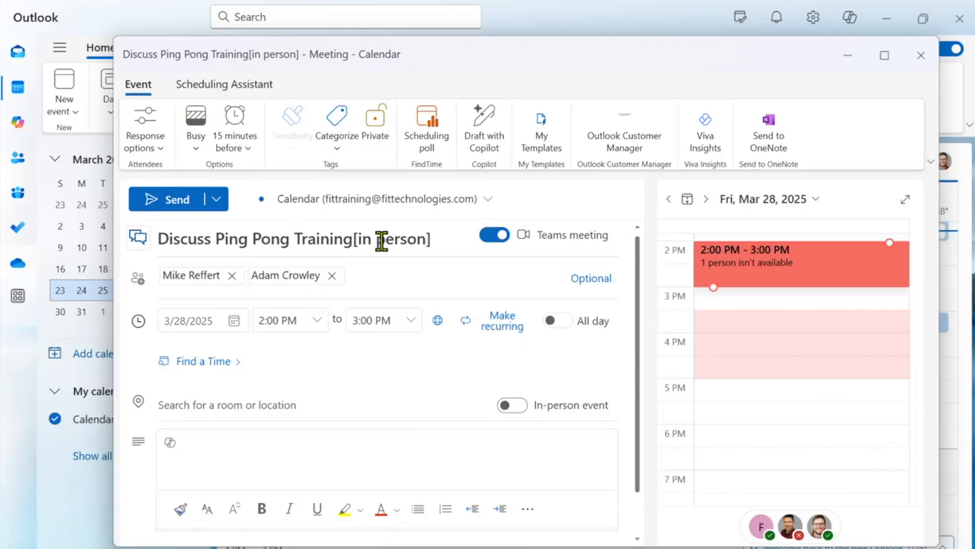
drag(354, 239, 440, 238)
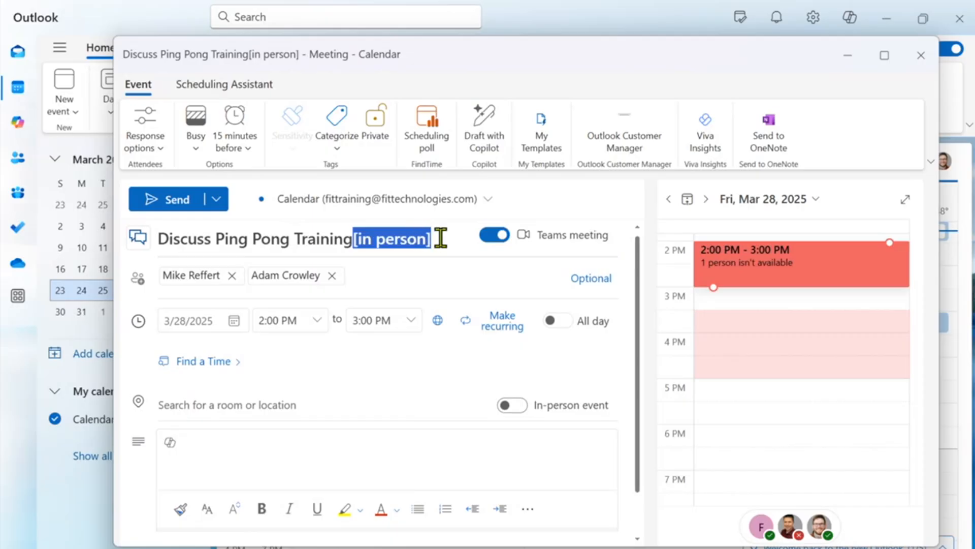
key(BackSpace)
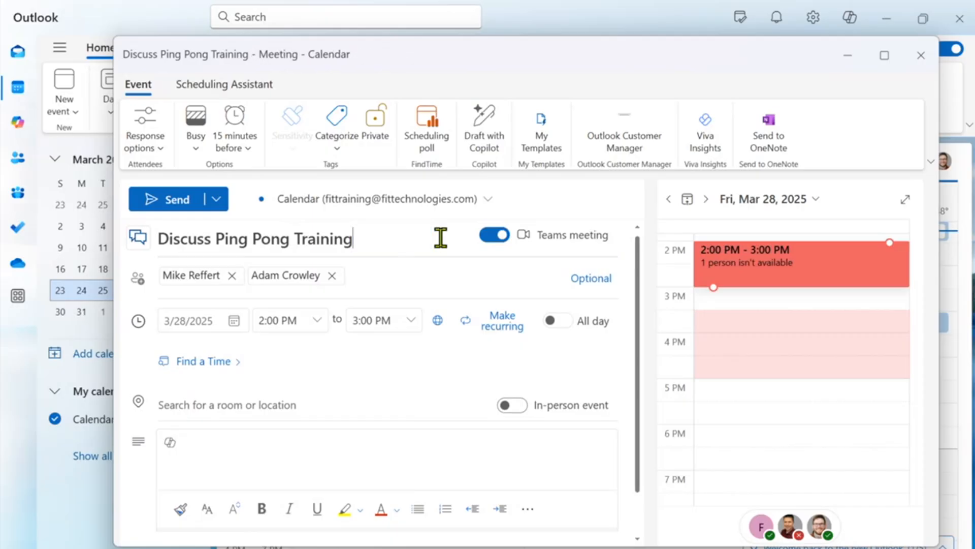
Mark the meeting as in-person so [In-person] is appended, and start a scheduling poll.
click(514, 405)
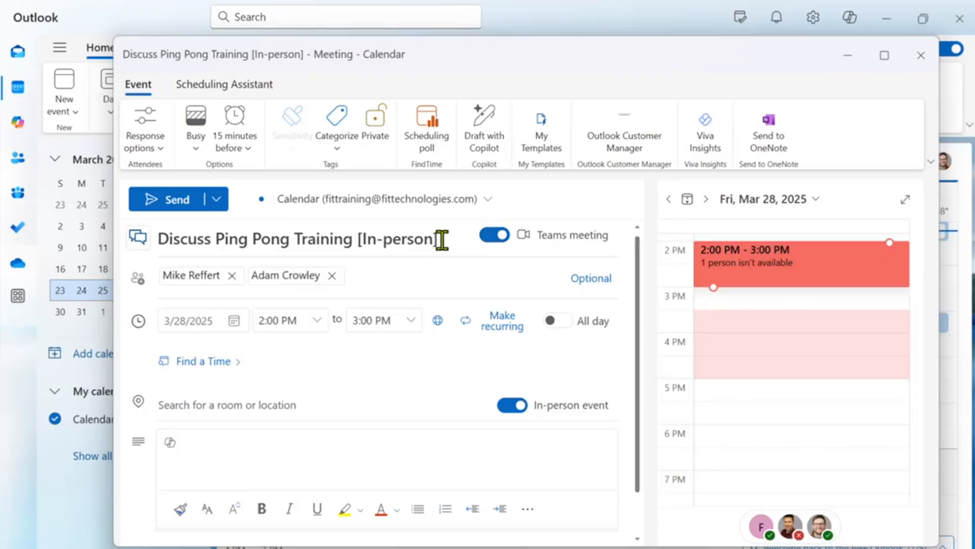
drag(443, 239, 358, 246)
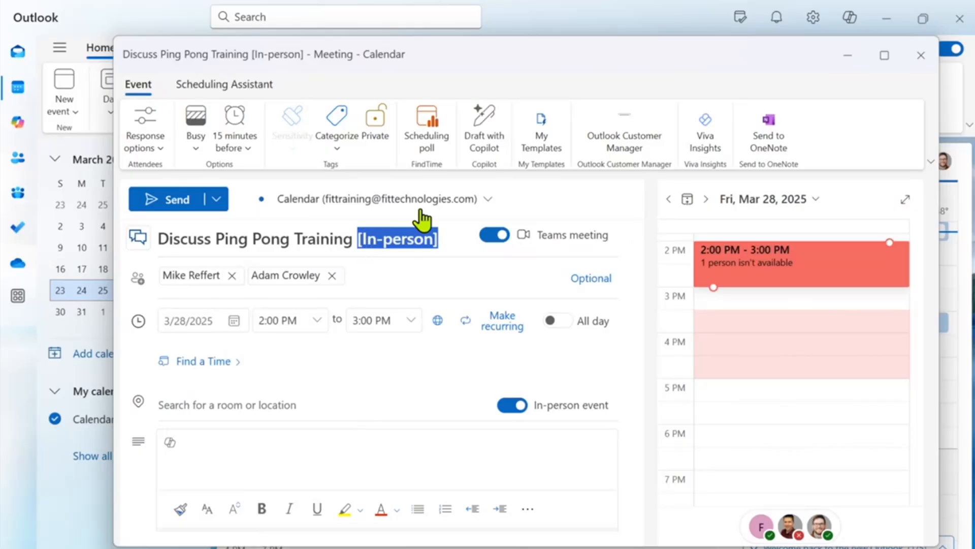
click(427, 130)
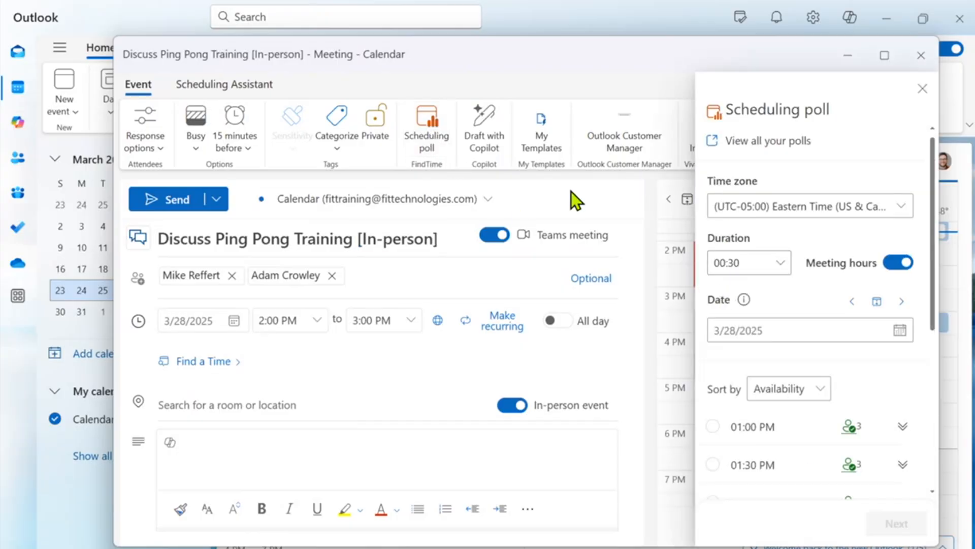
Propose 01:00 PM, 01:30 PM and 03:00 PM on March 28 as poll times, then continue.
scroll(747, 422, down, 3)
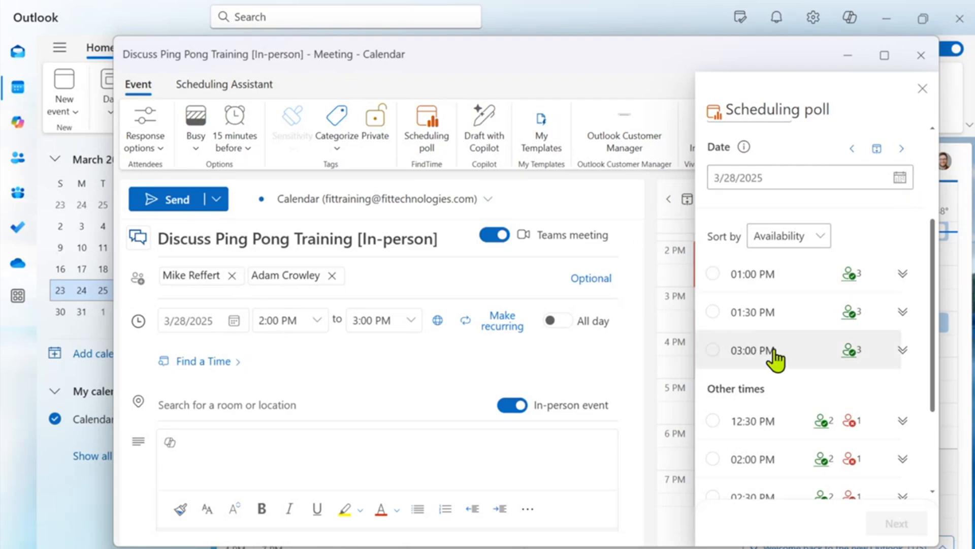
scroll(776, 358, up, 2)
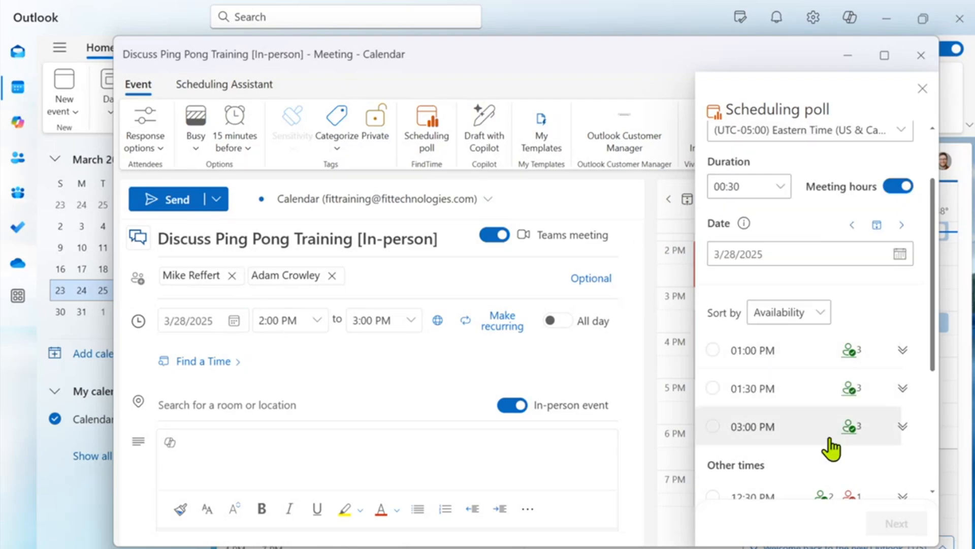
click(723, 349)
click(716, 388)
click(712, 426)
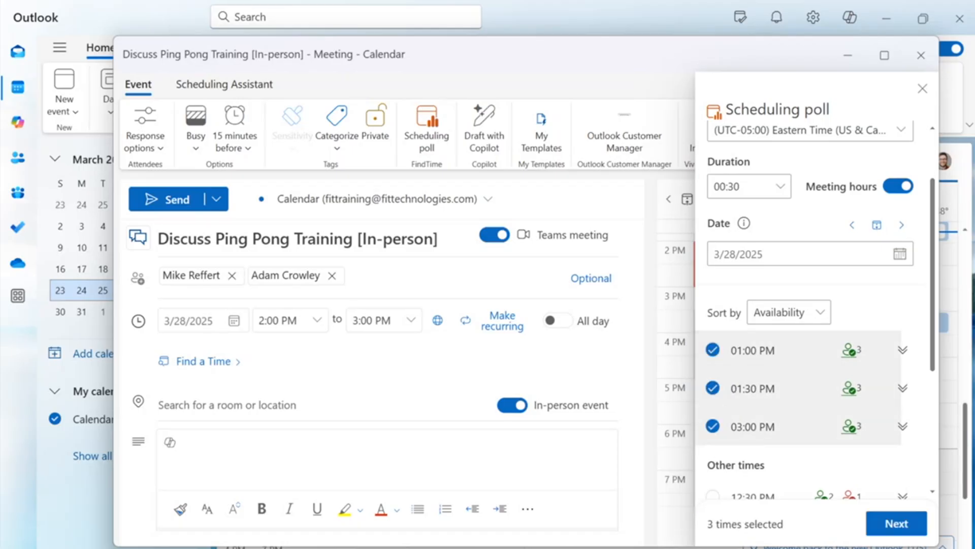
scroll(763, 435, down, 2)
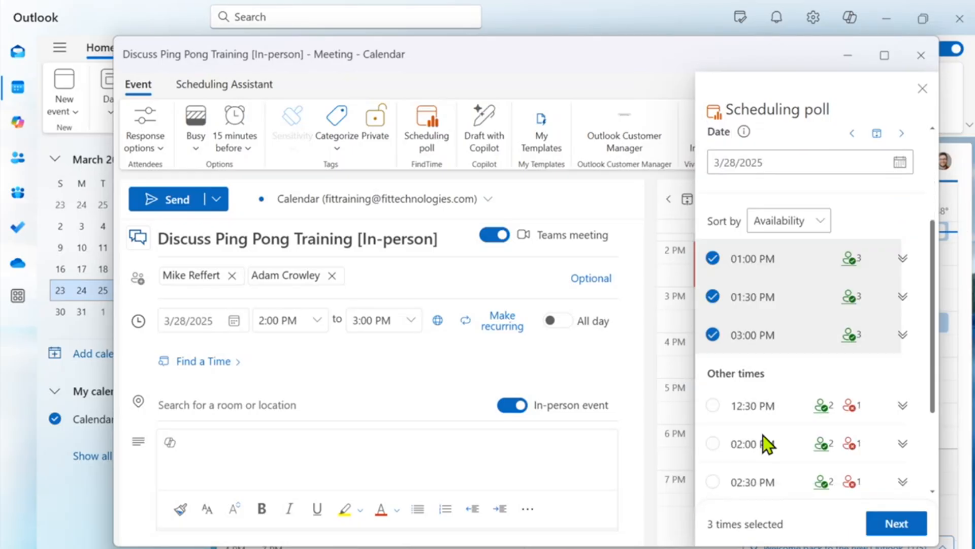
scroll(763, 435, down, 1)
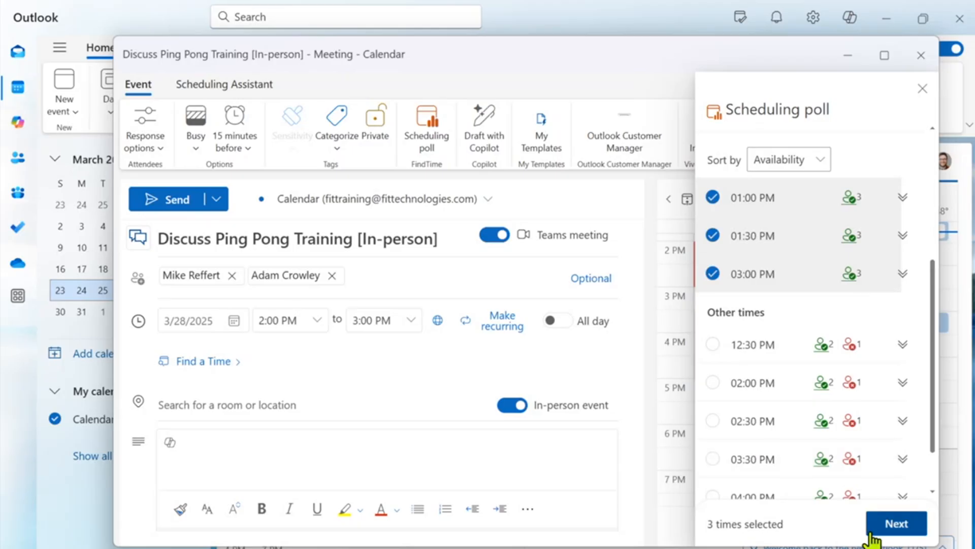
click(895, 524)
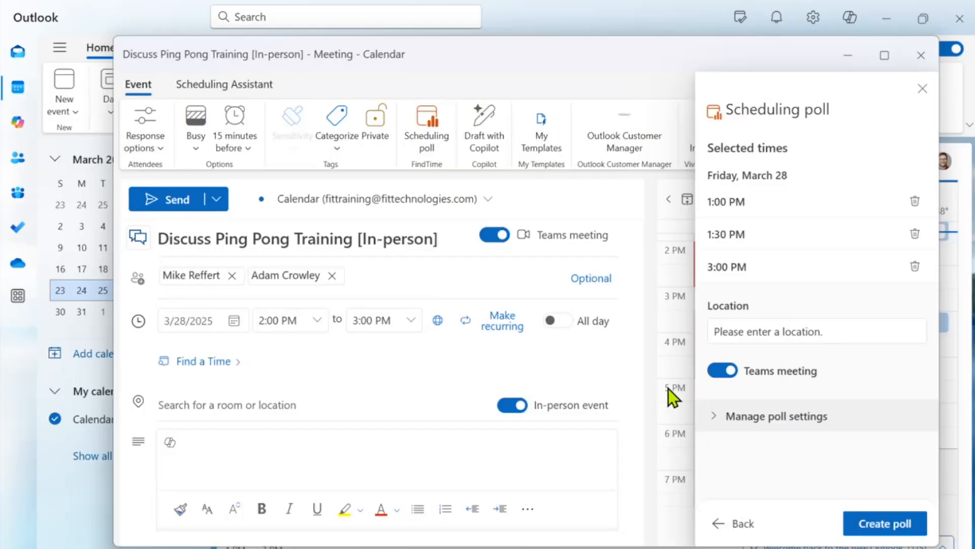
Switch off Teams meeting for the poll and expand Manage poll settings.
click(724, 371)
click(734, 427)
scroll(740, 470, down, 2)
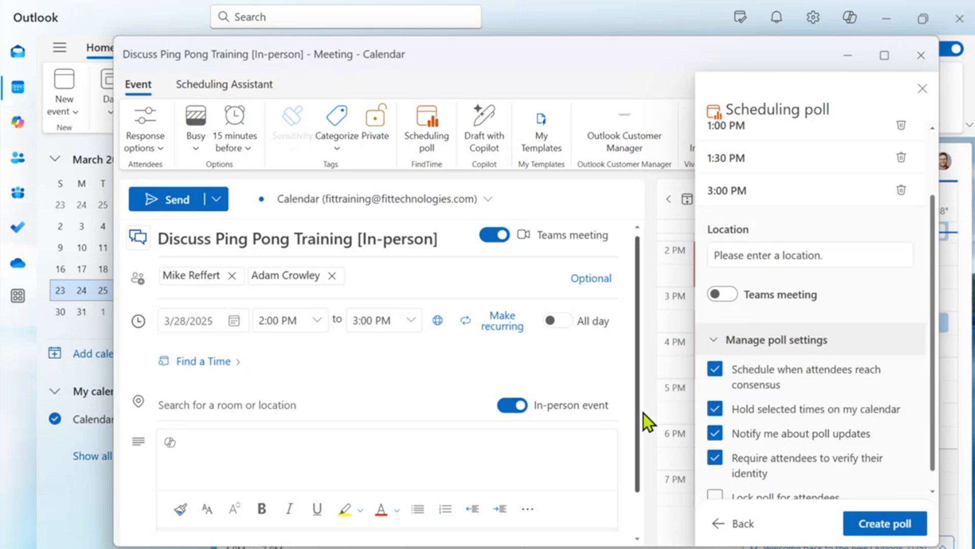
scroll(770, 468, down, 1)
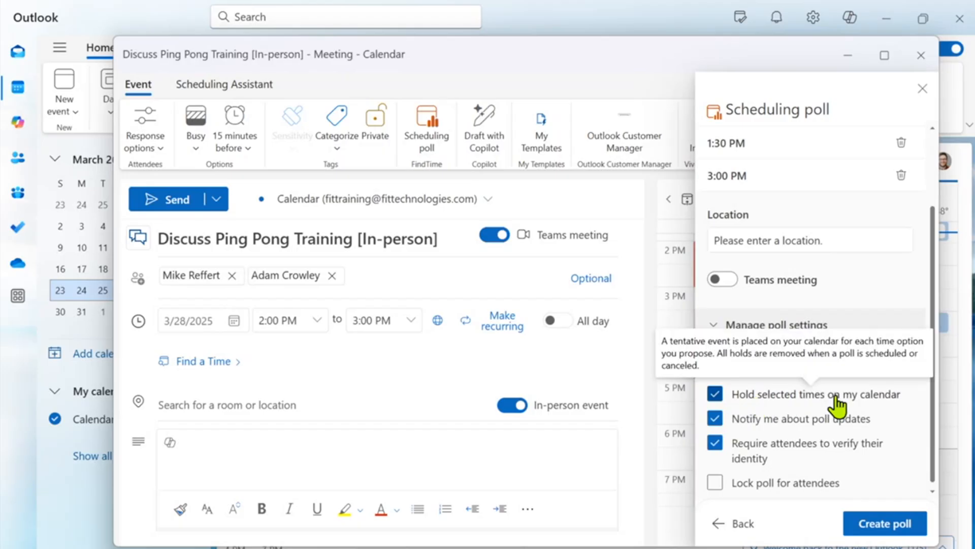
Create the scheduling poll and send the poll email to both attendees.
mouse_move(808, 450)
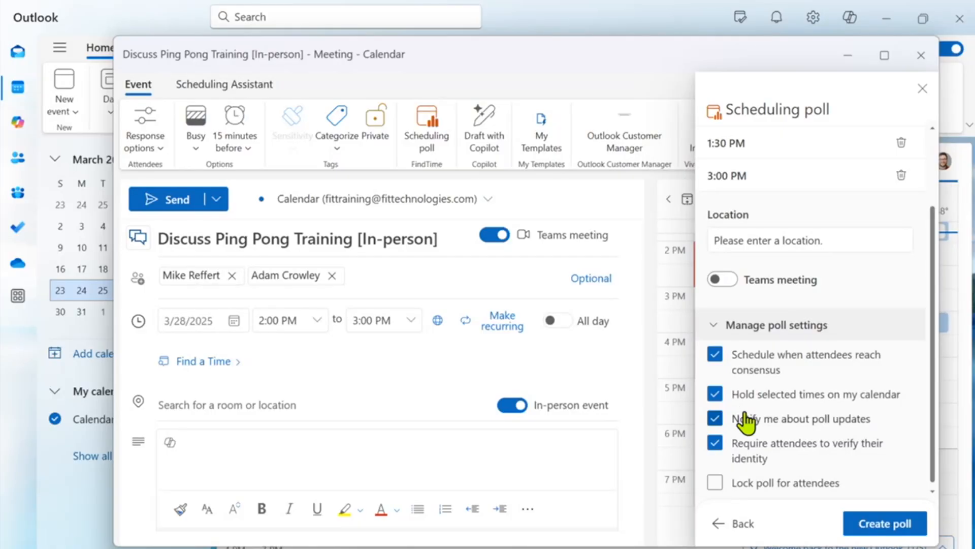
mouse_move(776, 370)
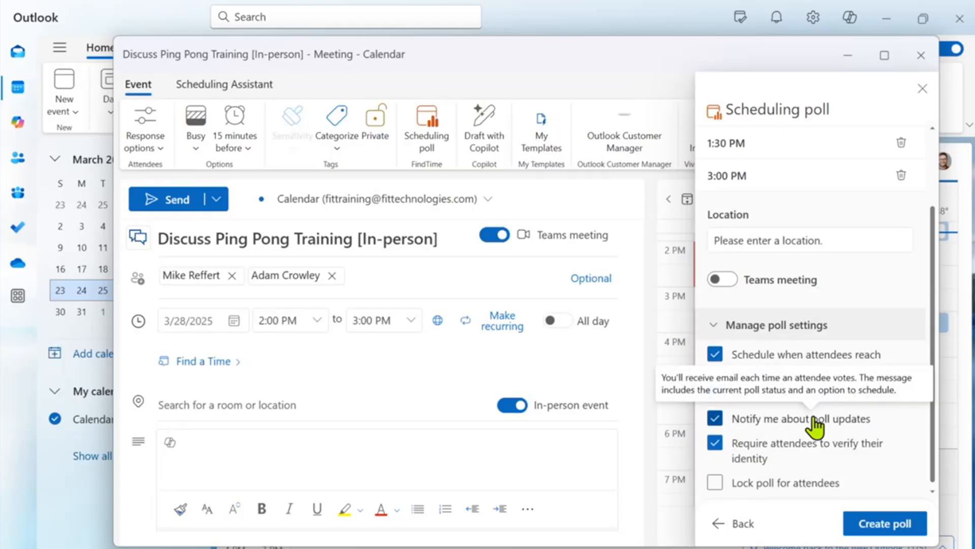
click(882, 526)
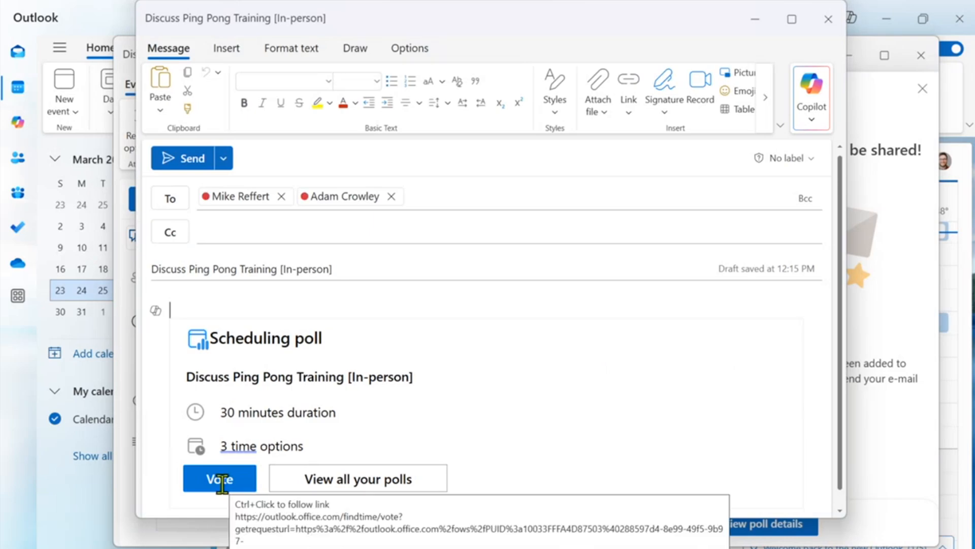
click(198, 153)
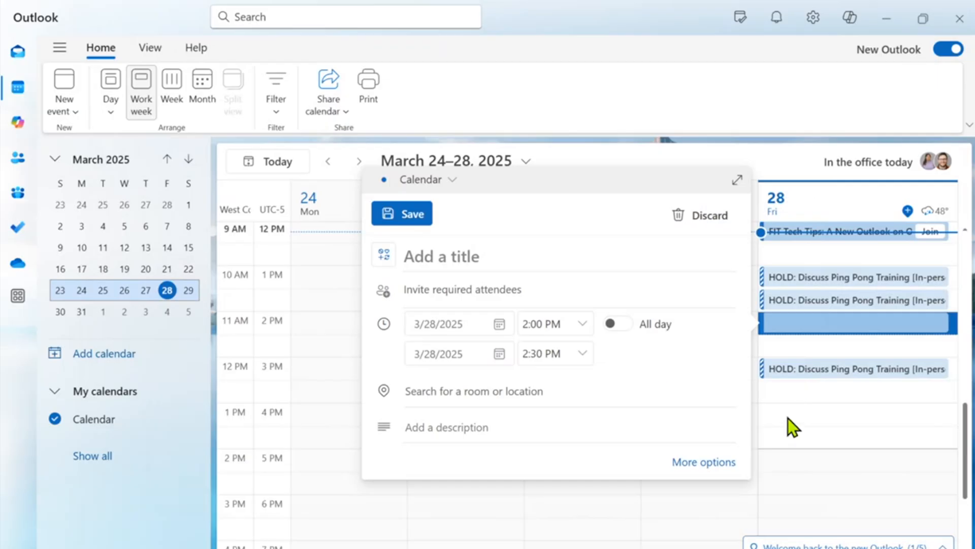
Discard the empty 2:00 PM event draft without saving.
mouse_move(692, 548)
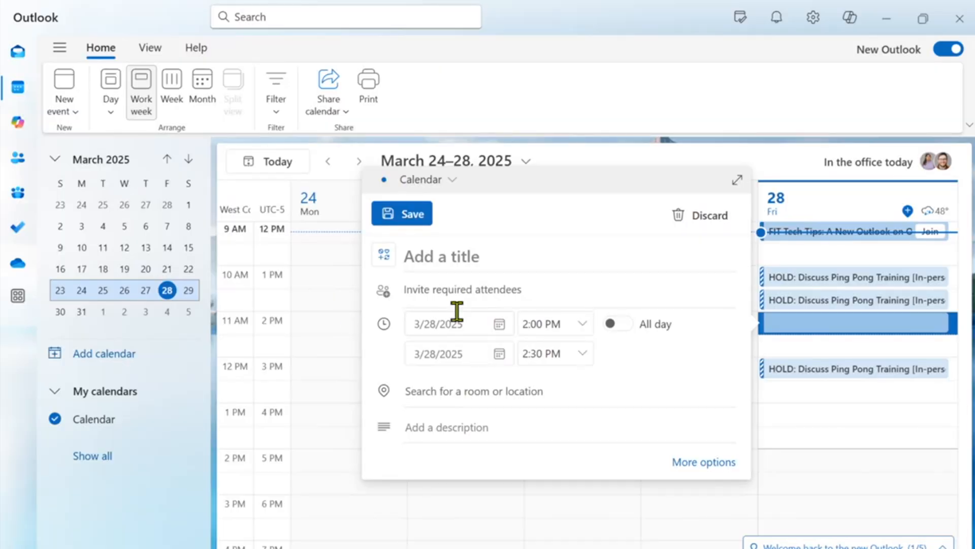
click(789, 105)
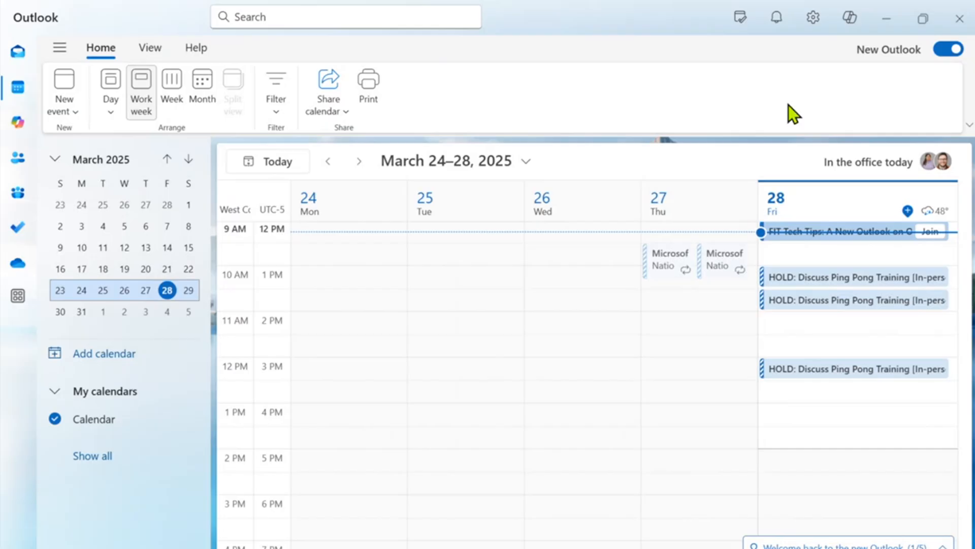
In Calendar > Events and invitations settings, uncheck 'Delete invitations from Inbox after responding'.
click(813, 20)
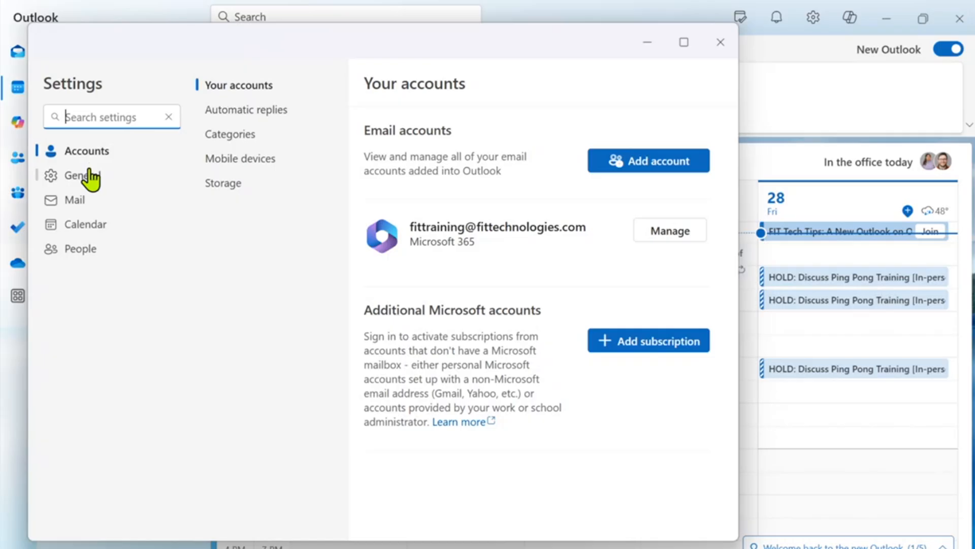
click(90, 229)
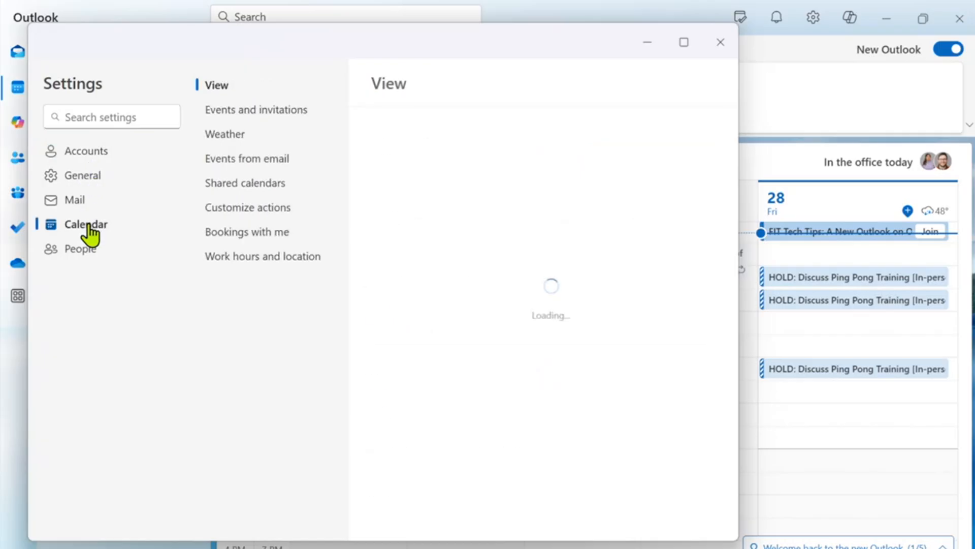
click(241, 119)
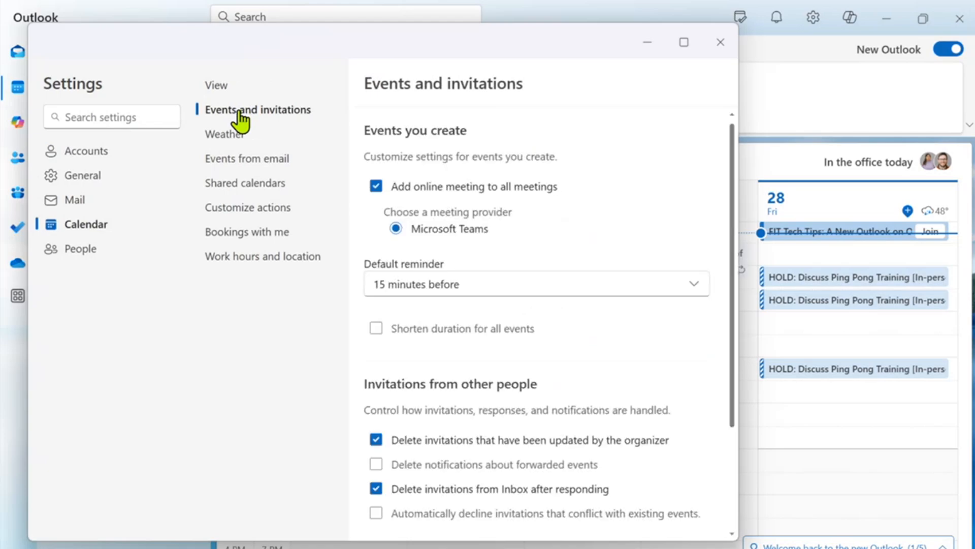
scroll(426, 413, down, 3)
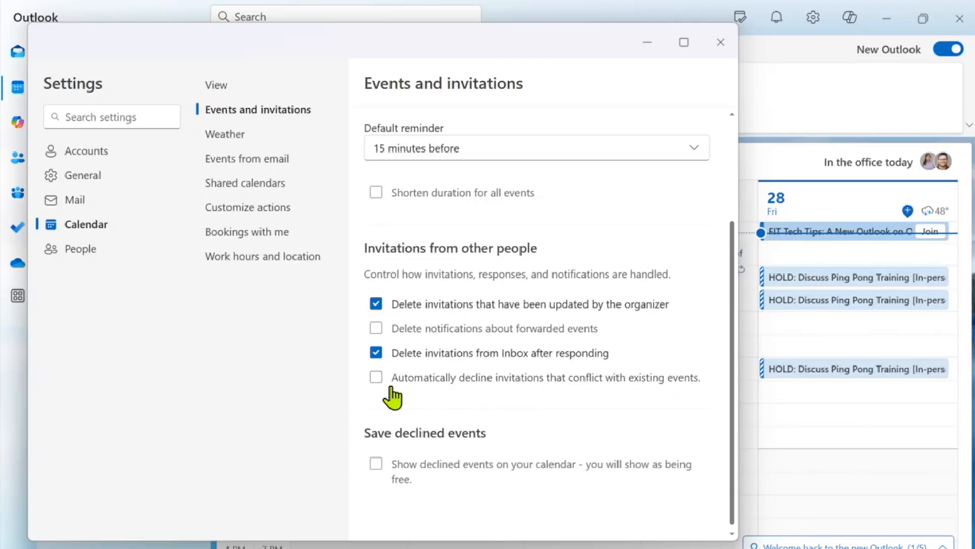
click(375, 358)
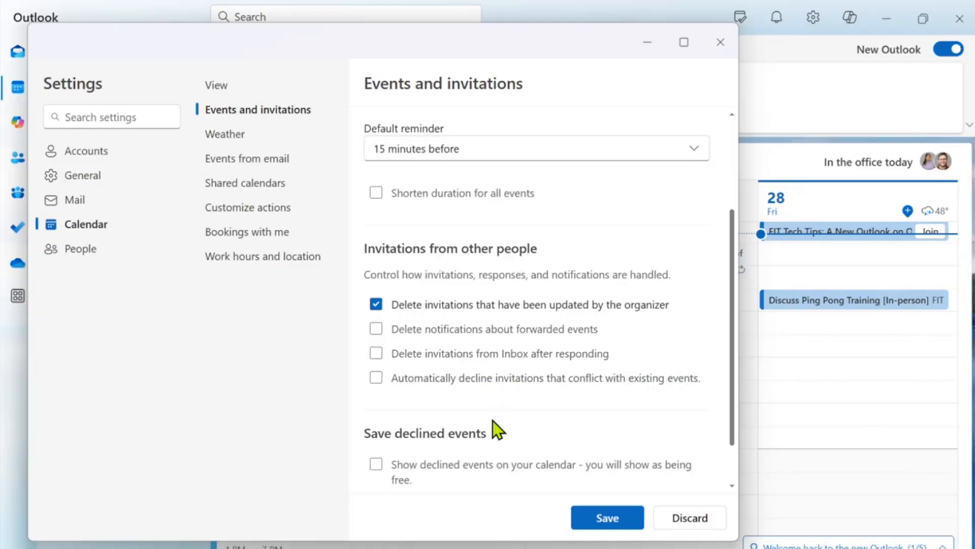
scroll(381, 416, down, 1)
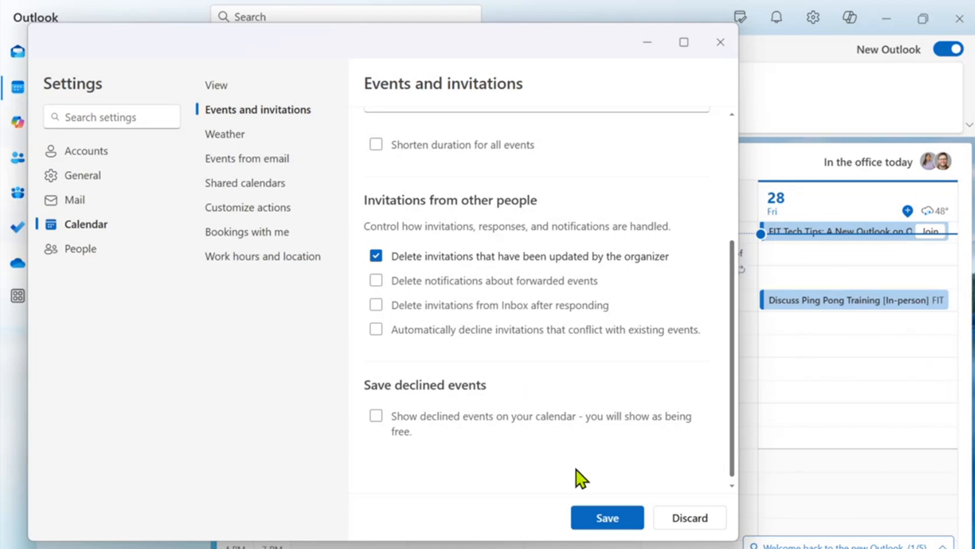
Turn on 'Show declined events on your calendar' and save the settings.
click(377, 416)
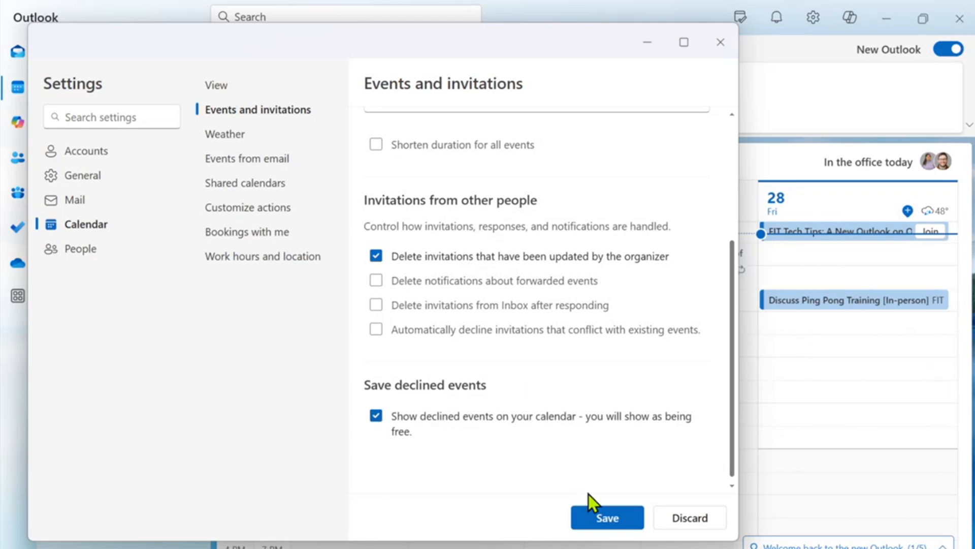
click(606, 526)
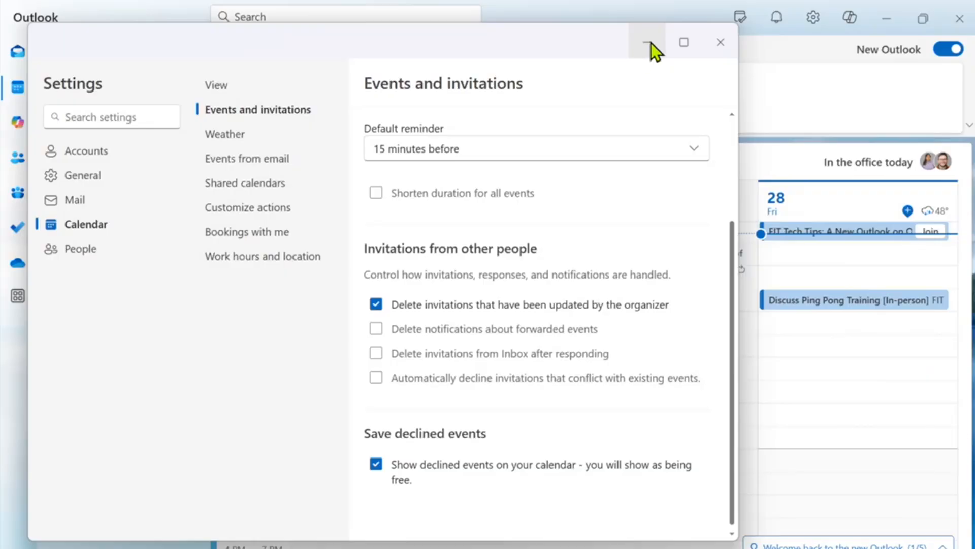
Close Settings and open the Friday Ping Pong Training meeting for editing.
click(708, 42)
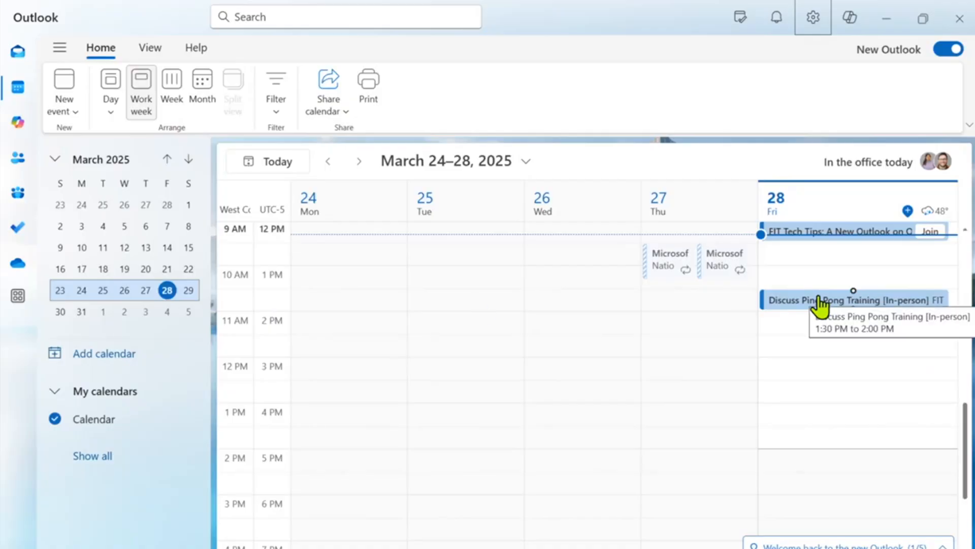
right_click(789, 301)
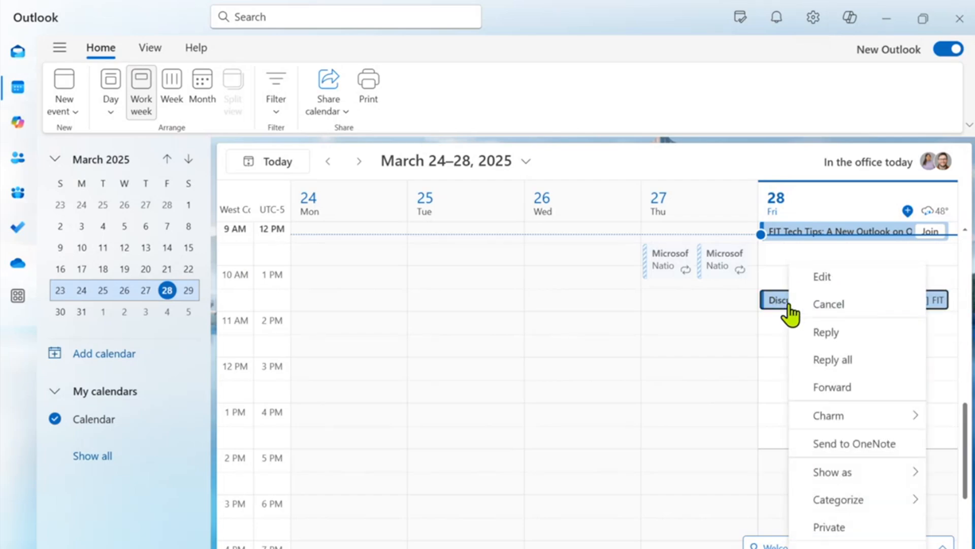
click(803, 305)
click(804, 304)
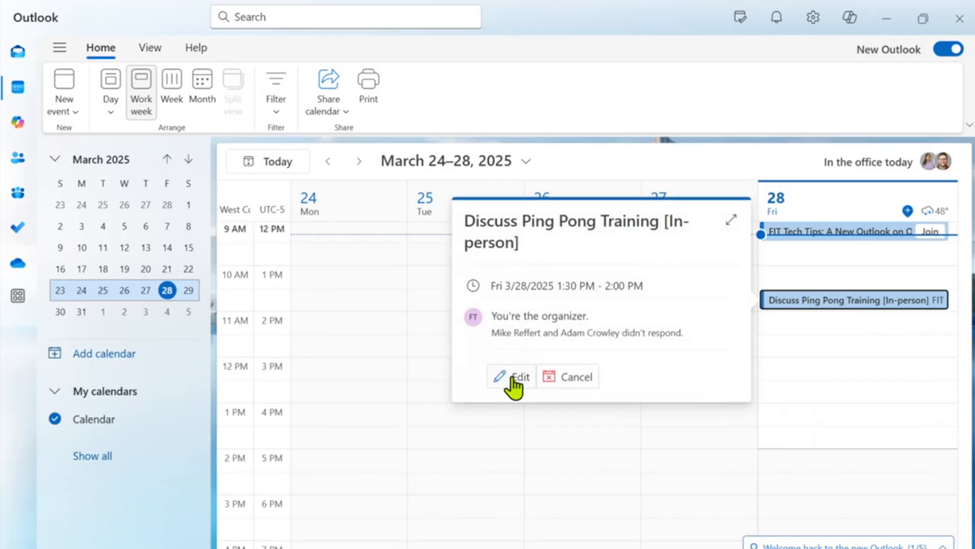
click(521, 382)
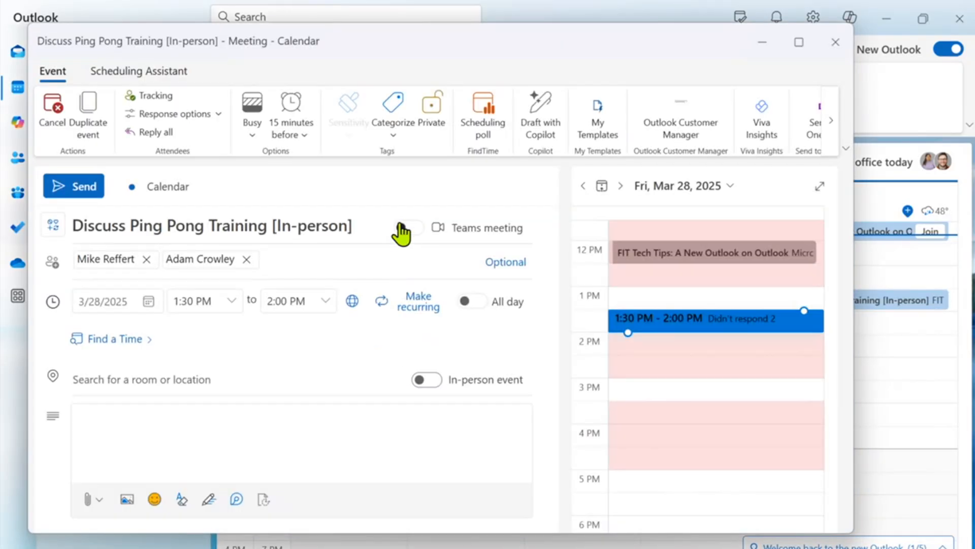
Switch on Teams meeting, send the update, and confirm the meeting offers a Teams join.
click(409, 229)
click(71, 192)
right_click(813, 302)
click(745, 357)
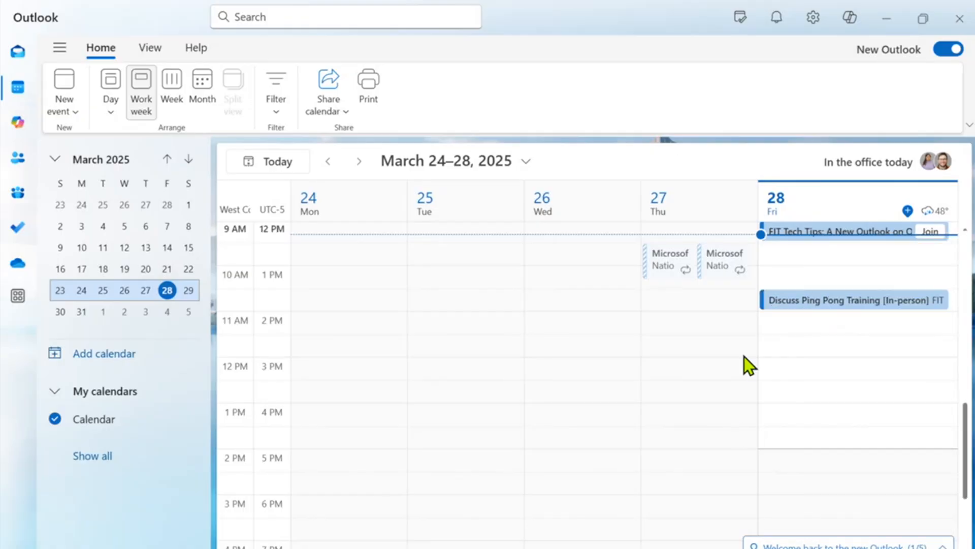
right_click(790, 305)
Inspect the Friday Ping Pong and FIT Tech Tips event menus, then dismiss them.
click(769, 283)
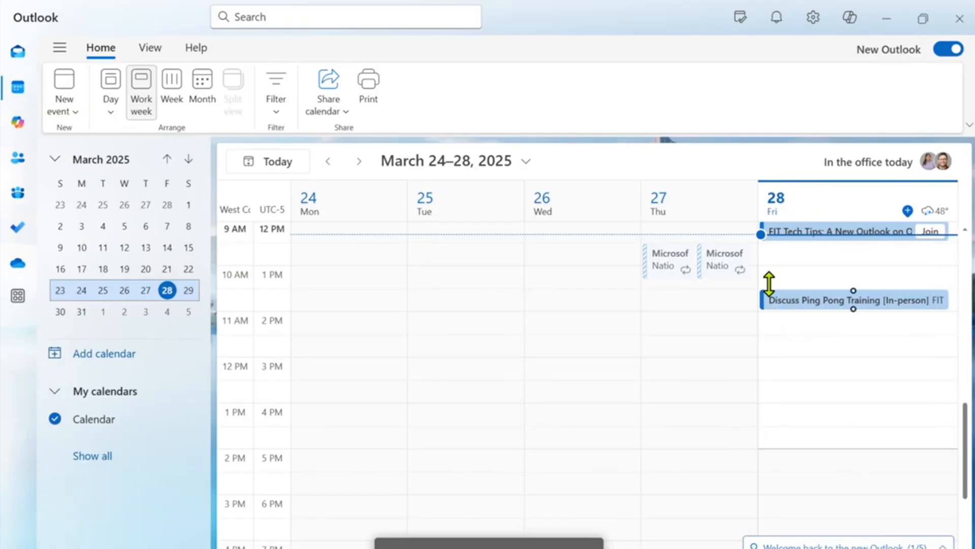
right_click(802, 233)
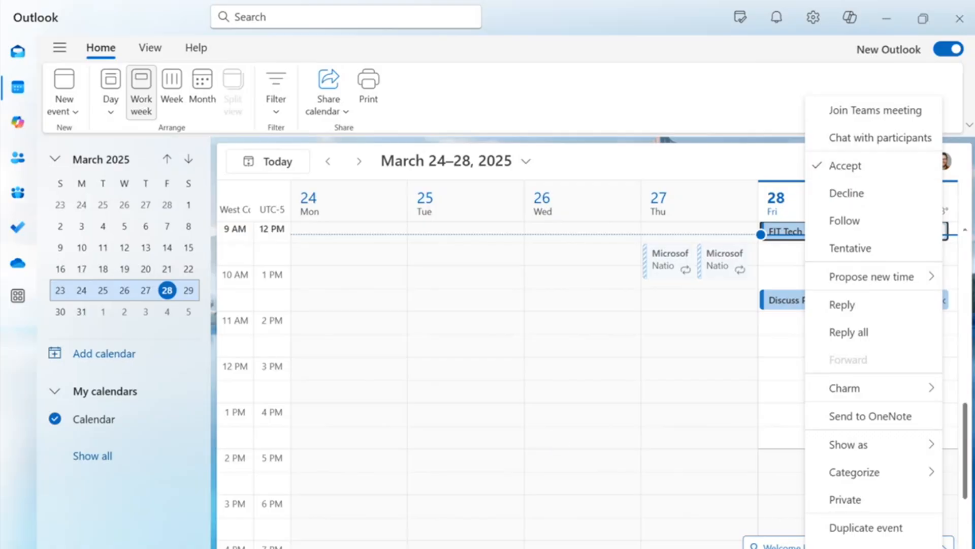
mouse_move(658, 548)
click(688, 376)
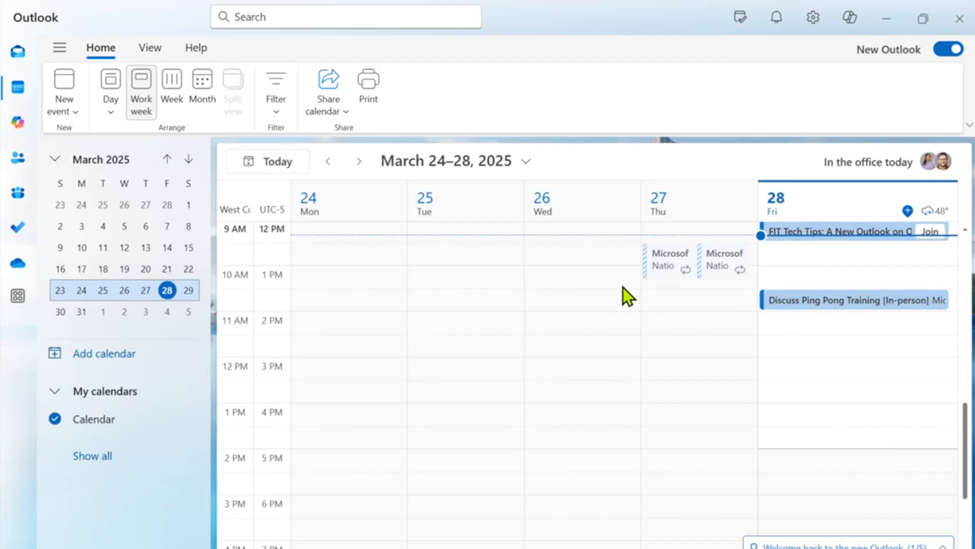
Toggle the folder navigation pane off and on, then switch to the mail Inbox.
click(60, 49)
click(60, 49)
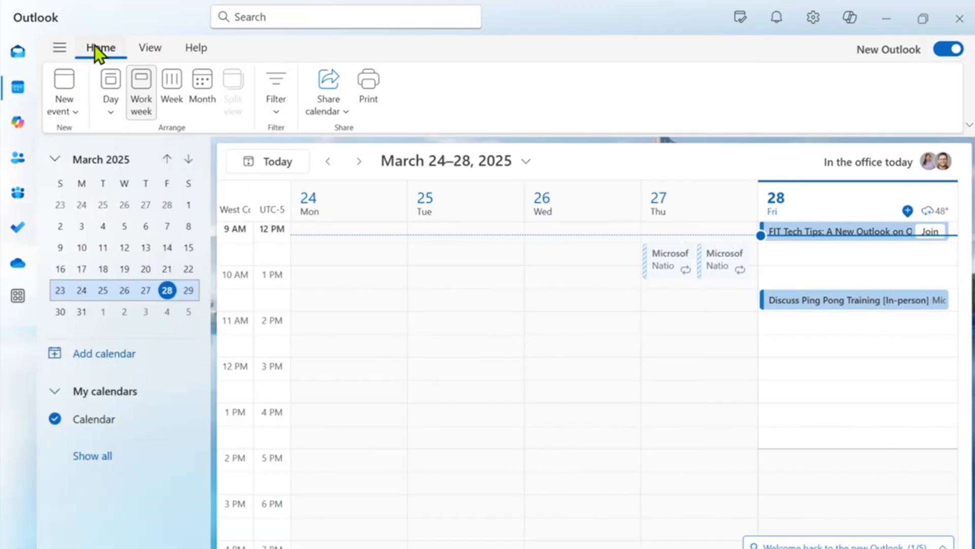
click(17, 56)
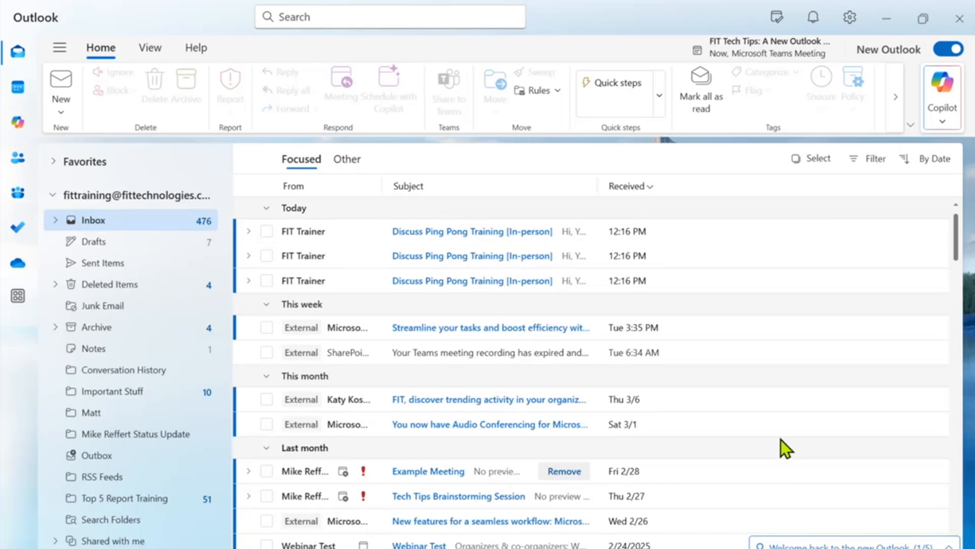
Open the My Day pane showing today's FIT Tech Tips and Ping Pong Training meetings.
click(772, 21)
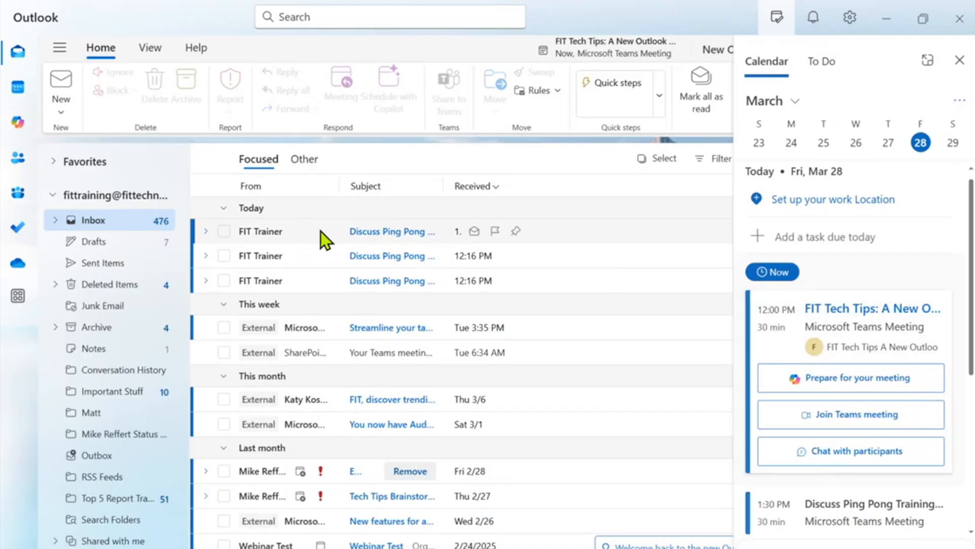
Drag the Ping Pong Training email into To Do as a task and block time starting 1:00 PM.
drag(323, 236, 855, 133)
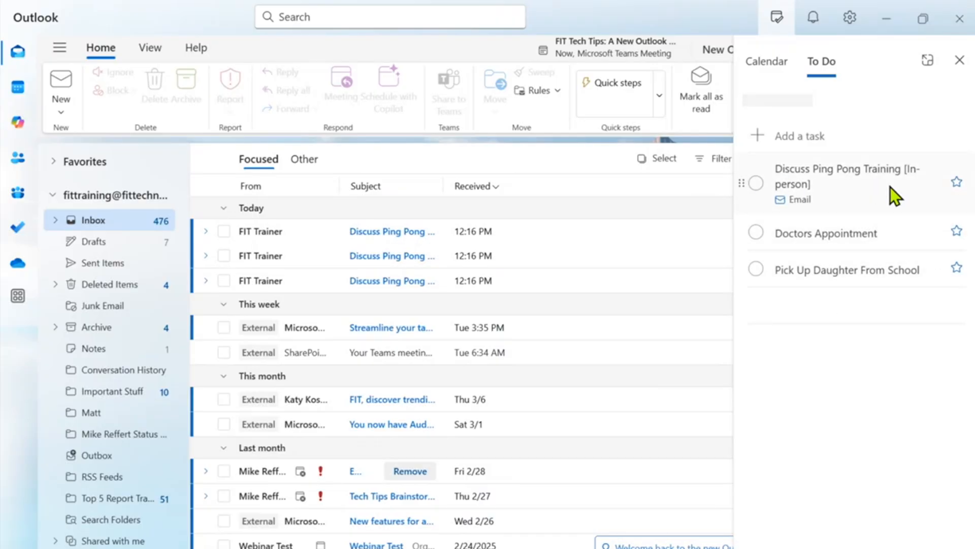
right_click(865, 182)
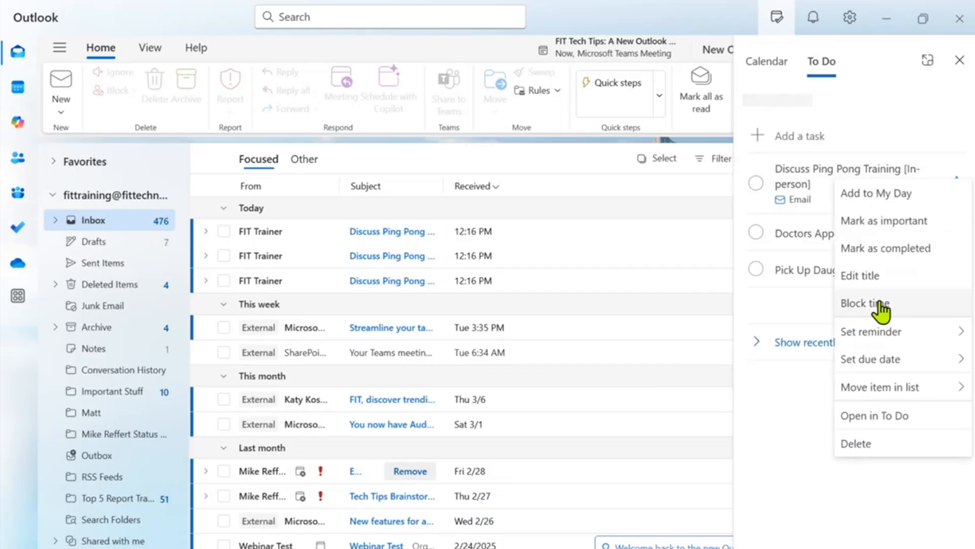
click(880, 304)
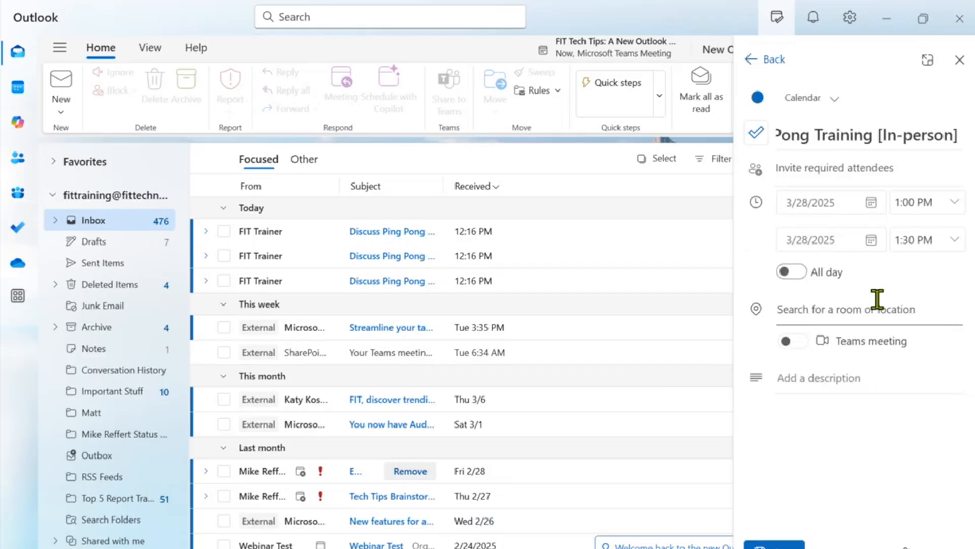
click(957, 203)
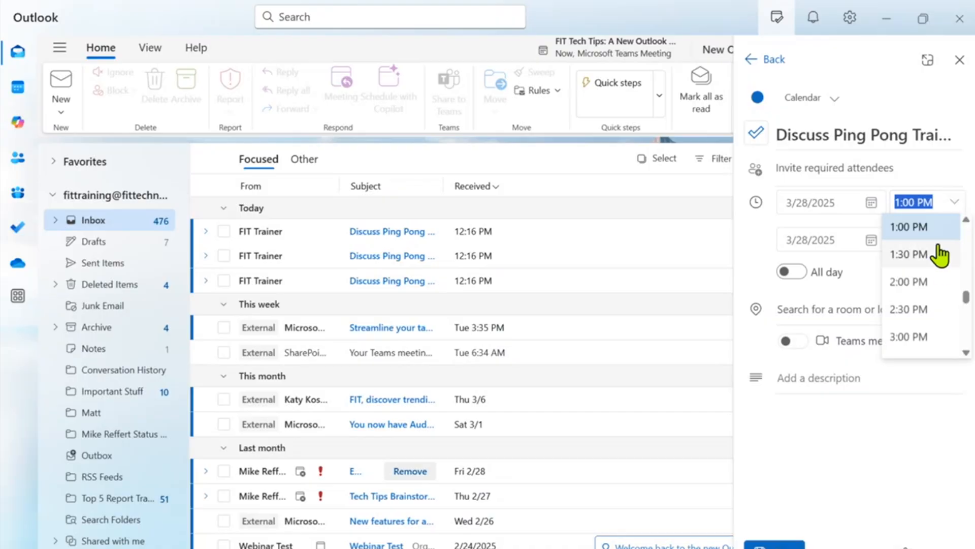
click(939, 231)
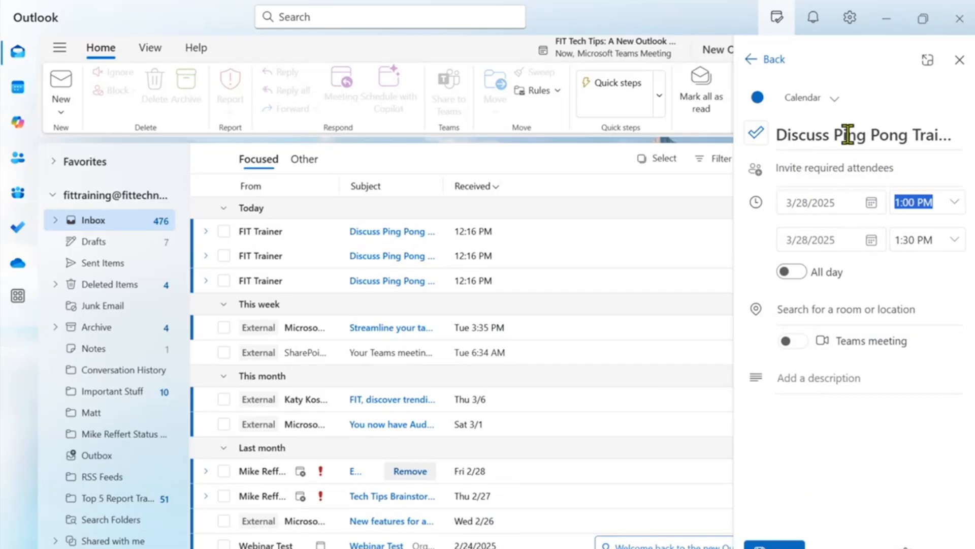
click(775, 546)
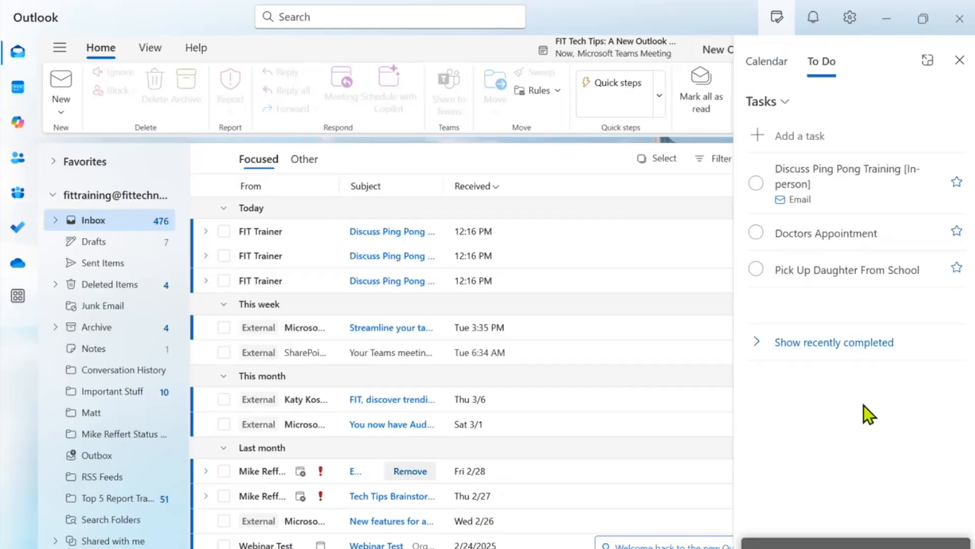
right_click(859, 175)
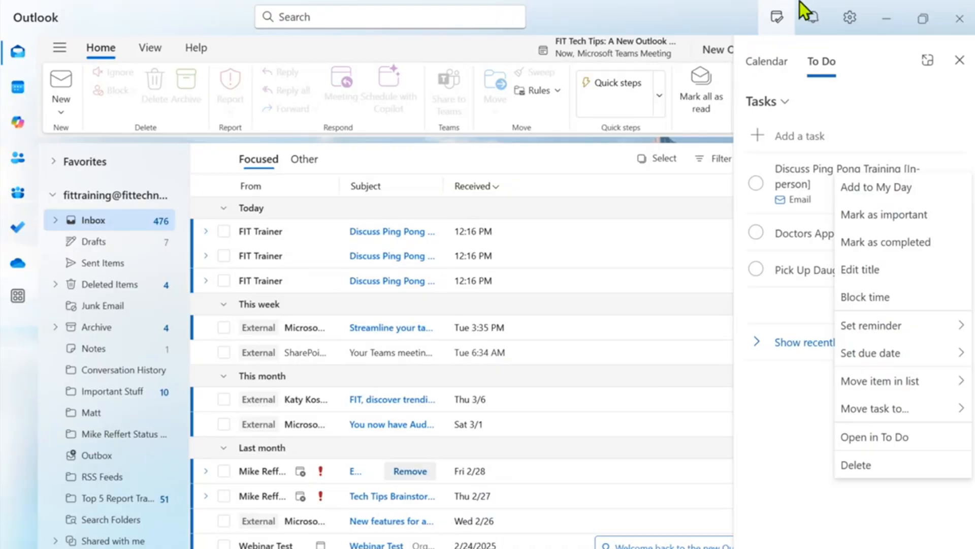
click(786, 483)
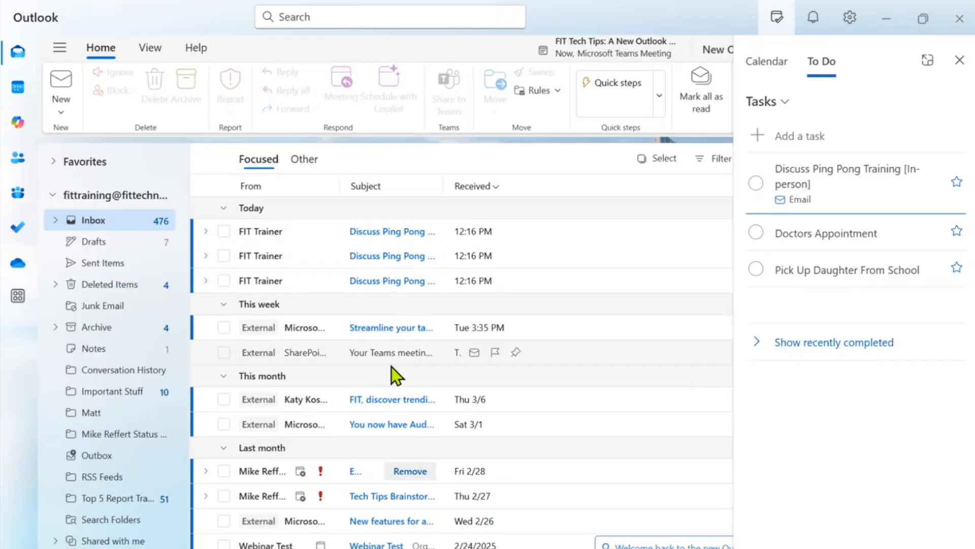
click(955, 71)
Show today's calendar in My Day and add the third Ping Pong Training email as an event for 3/28, 1:00–1:30 PM.
click(777, 19)
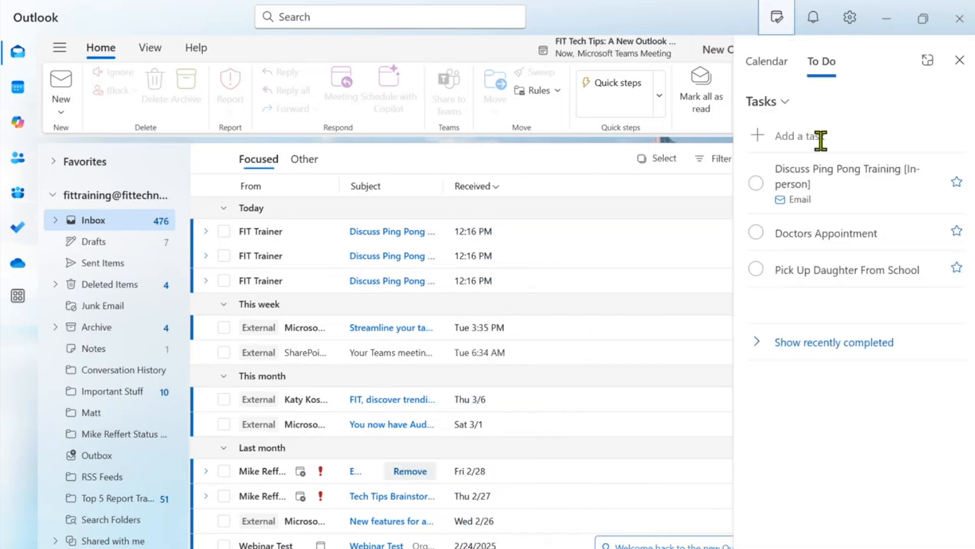
click(762, 61)
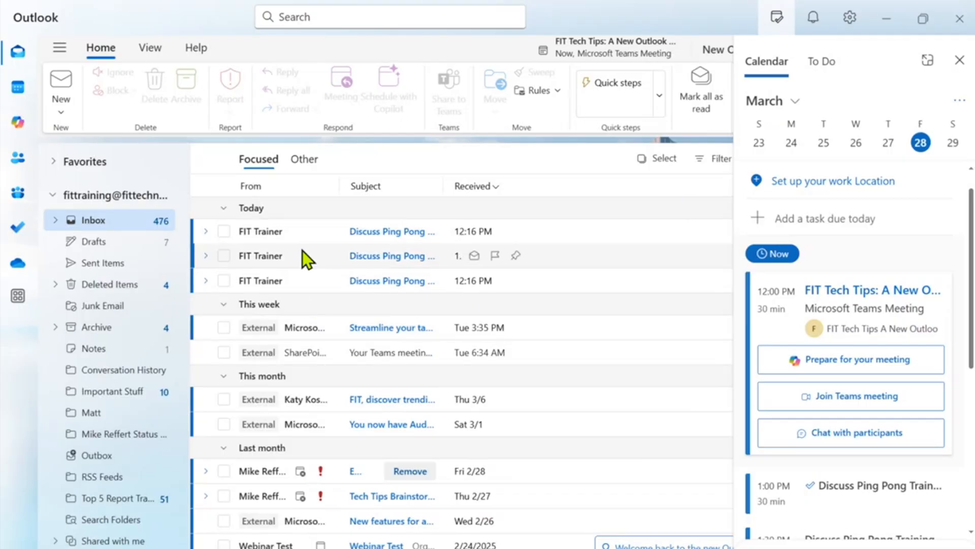
drag(315, 281, 858, 270)
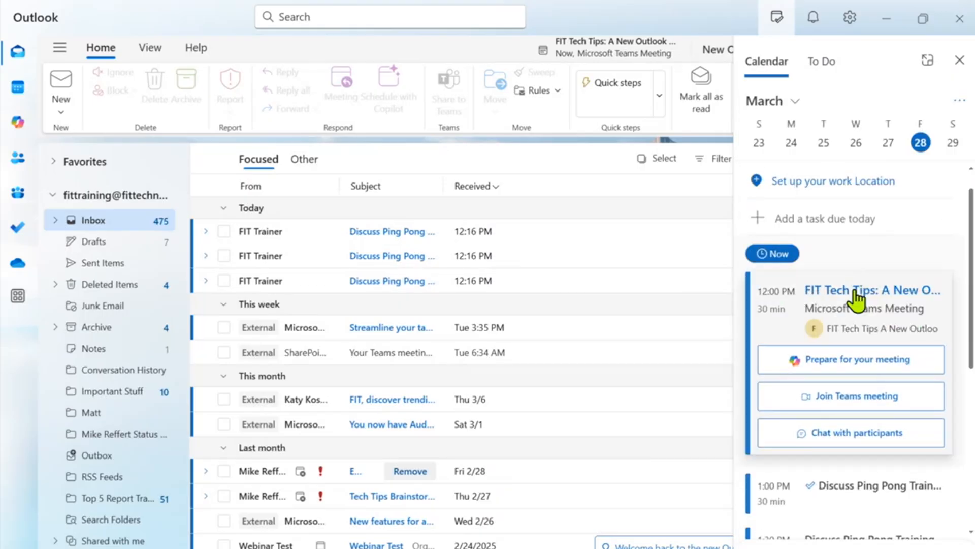
click(856, 299)
Reposition the meeting window, then cancel the discard prompt so the draft stays open.
drag(367, 47, 466, 59)
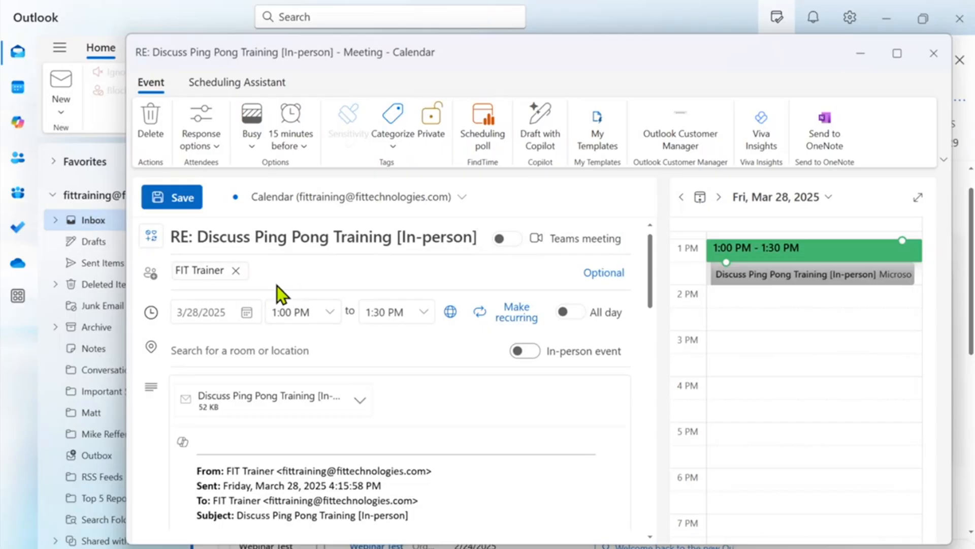
click(934, 54)
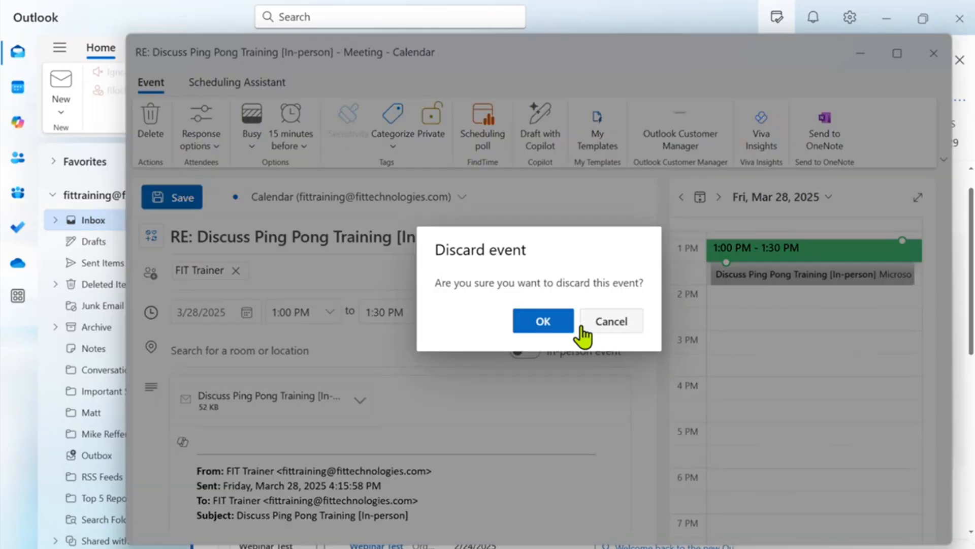
click(618, 326)
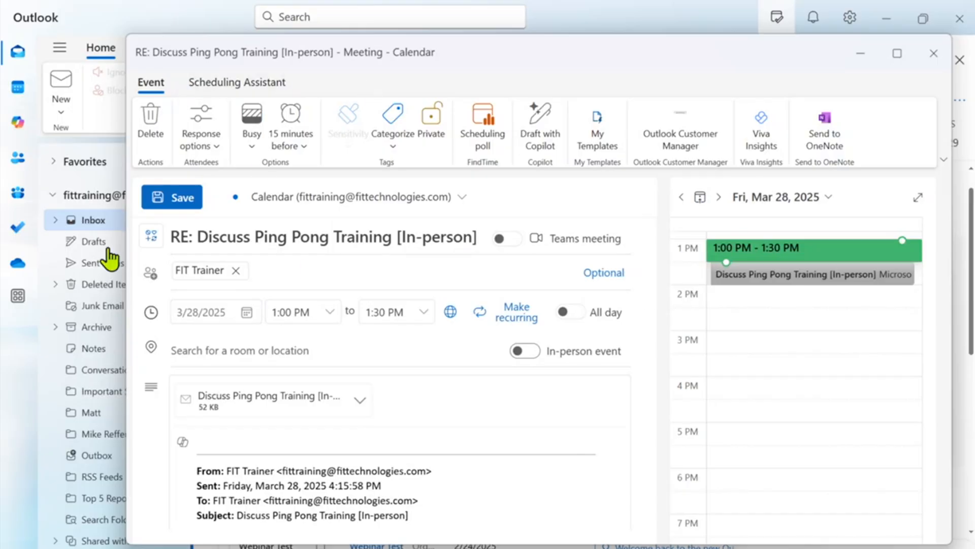
drag(628, 47, 582, 51)
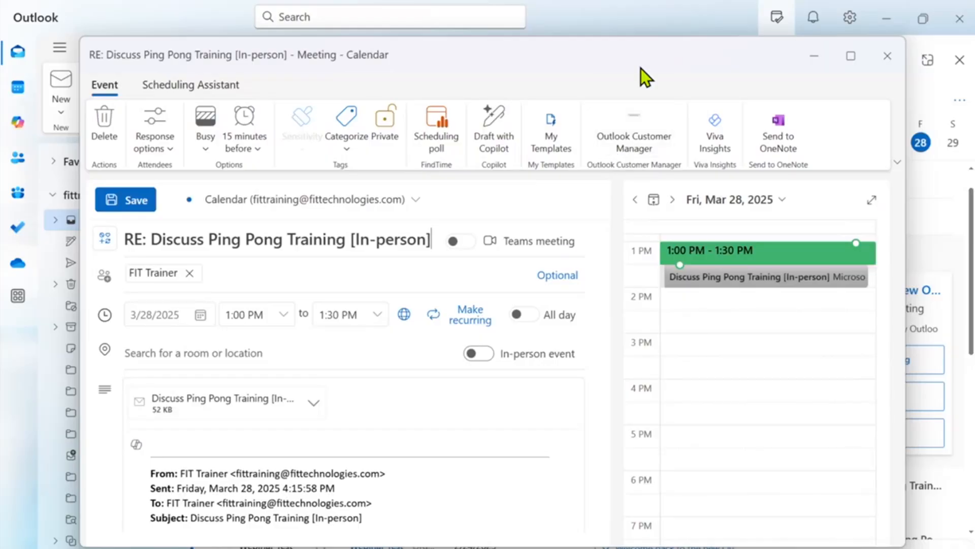
Discard the 'RE: Discuss Ping Pong Training' meeting draft and close the My Day pane.
click(886, 57)
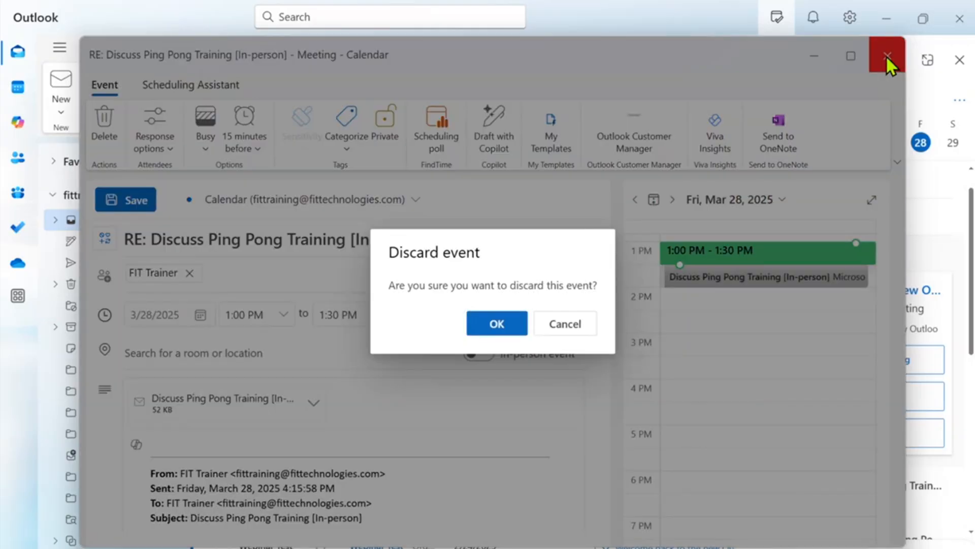
click(520, 327)
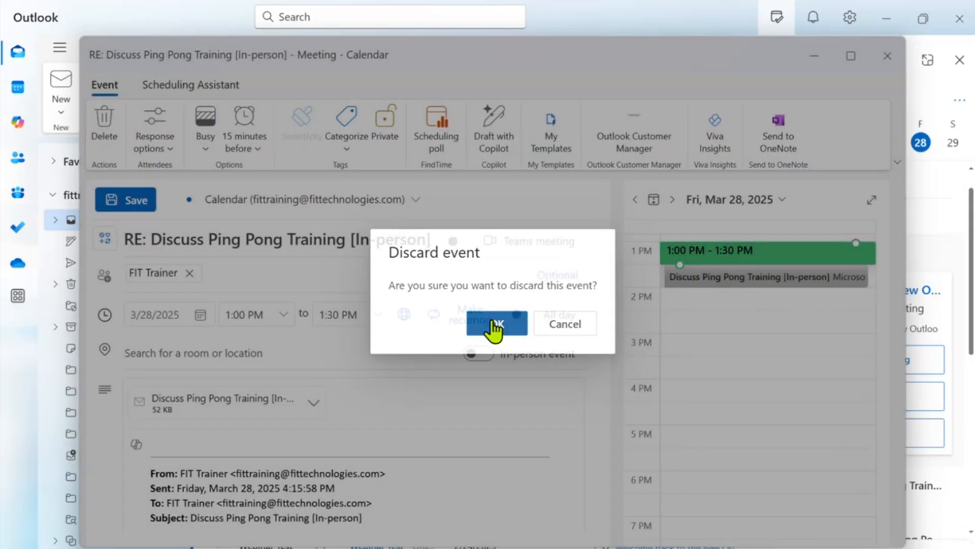
click(957, 63)
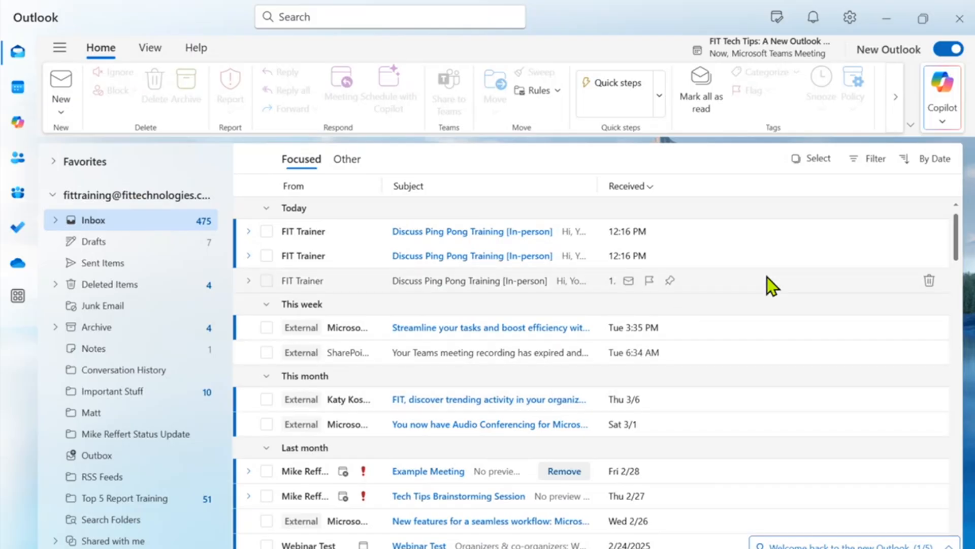
Open Copilot and request a draft email to the named colleague about Ping Pong Training.
click(941, 92)
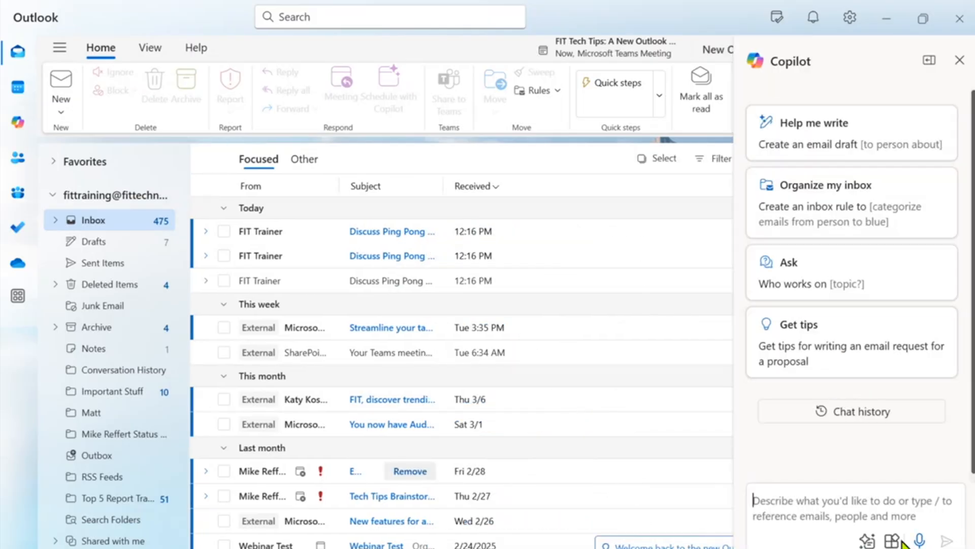
click(852, 504)
text(Draft)
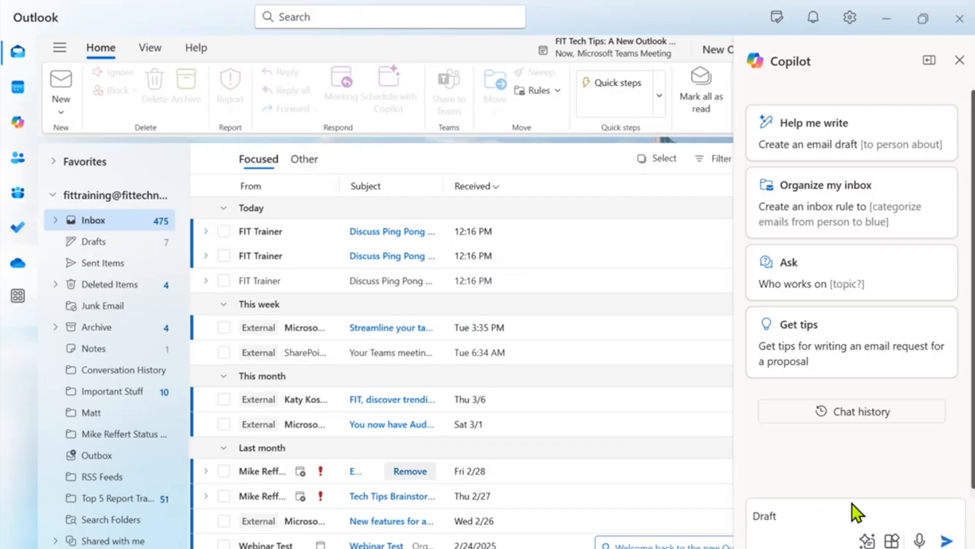
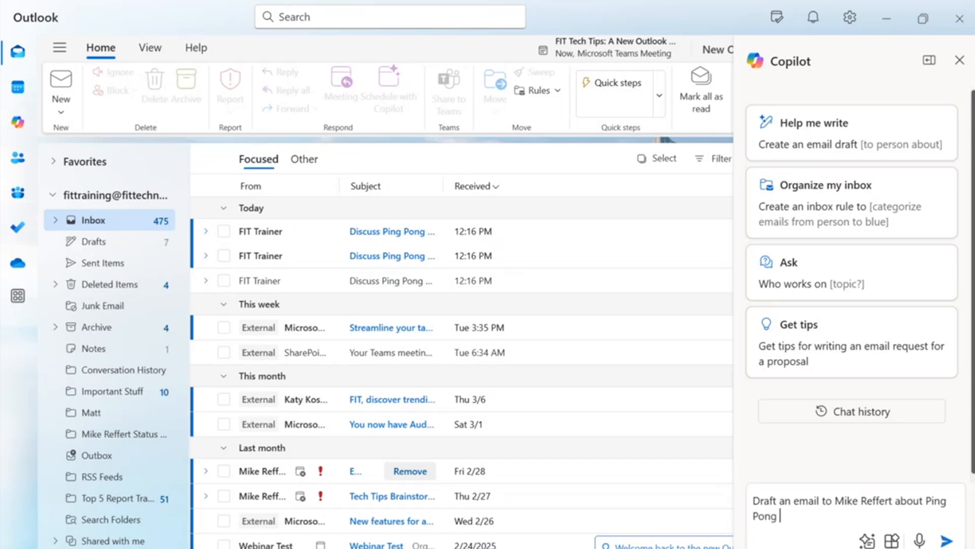
text( Trainint)
click(946, 541)
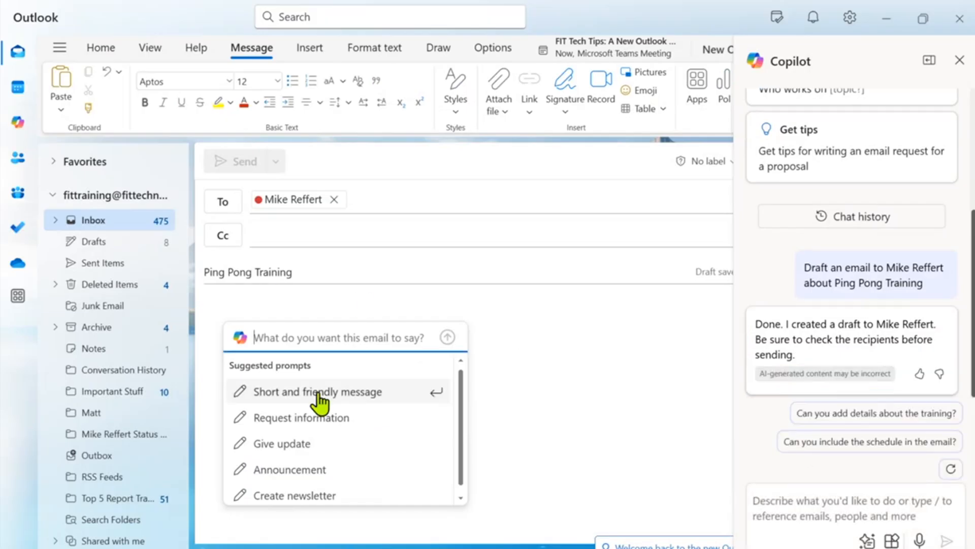
Generate the body from the 'short and friendly message' prompt with topic 'ping pong training'.
click(345, 348)
click(337, 392)
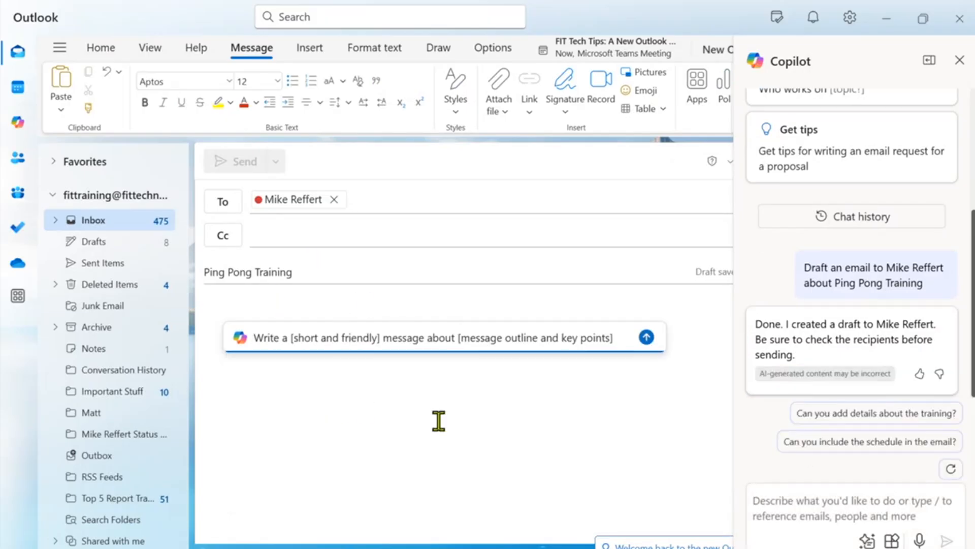
drag(461, 337, 610, 336)
text(ping )
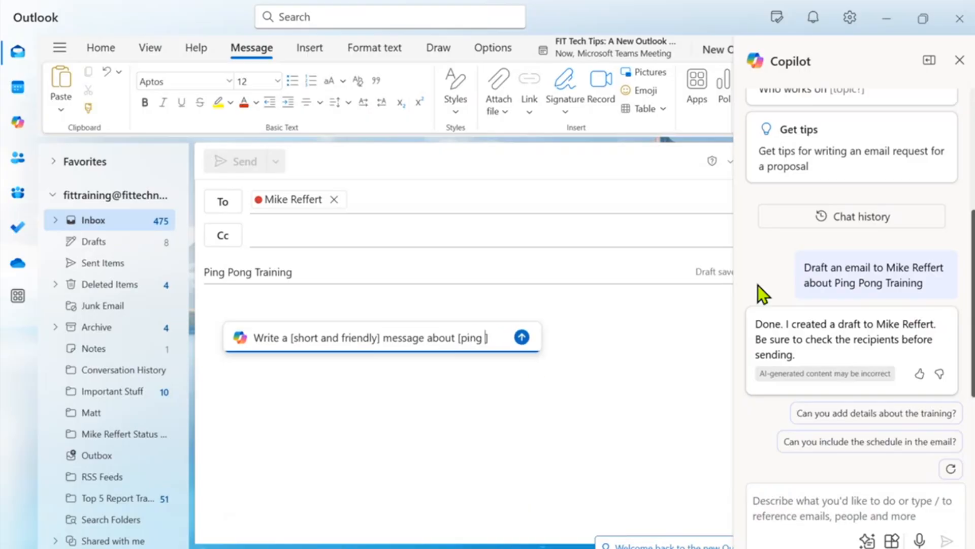
text(pong pract)
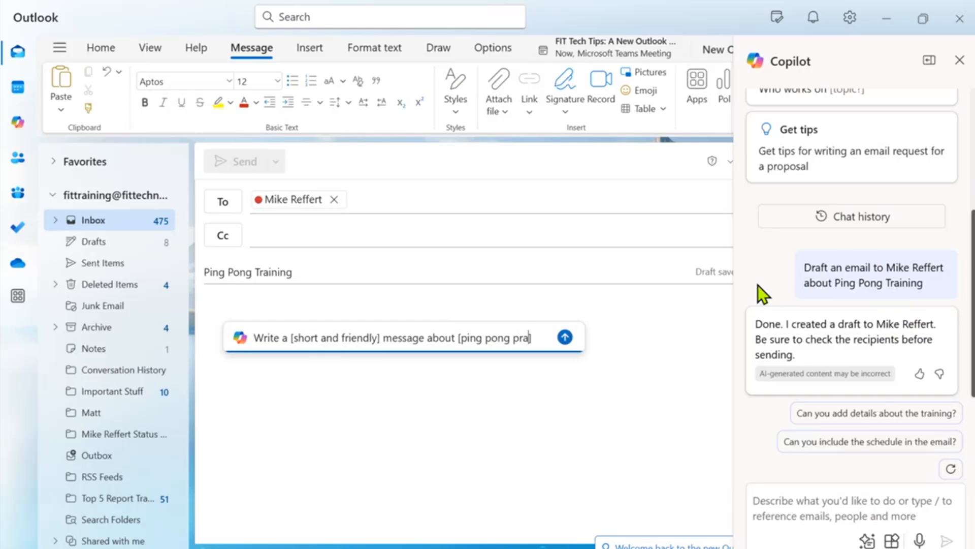
text(ice)
key(BackSpace)
key(BackSpace)
key(BackSpace)
key(BackSpace)
key(BackSpace)
key(BackSpace)
key(BackSpace)
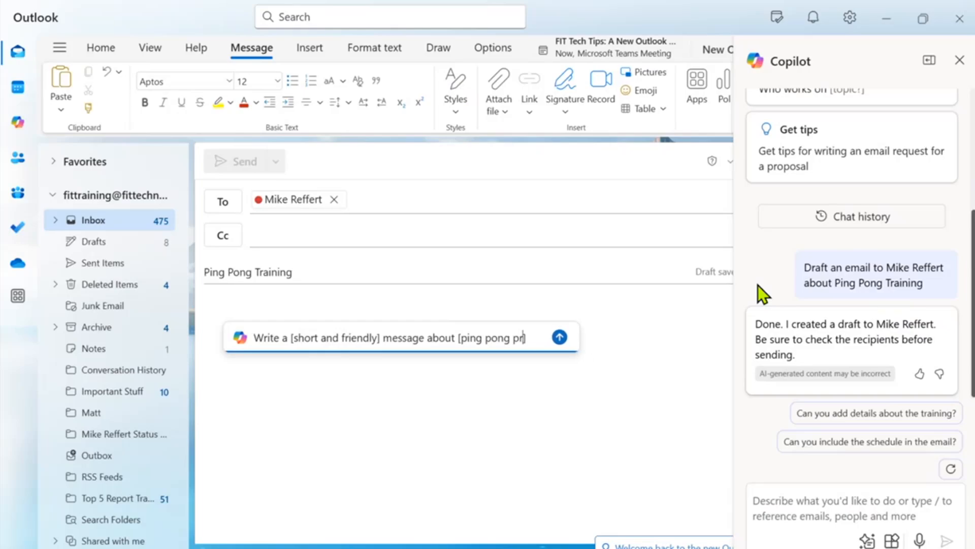
key(BackSpace)
text(training)
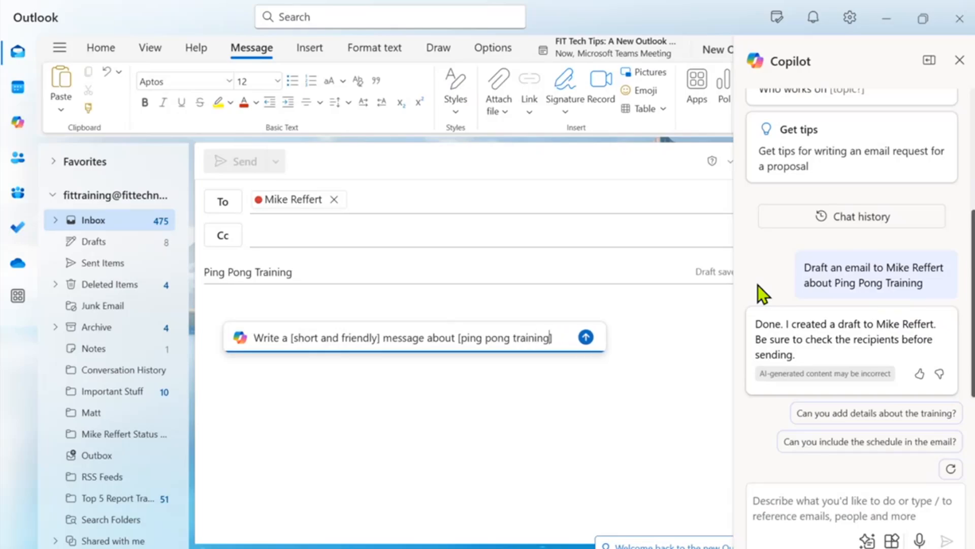
key(Return)
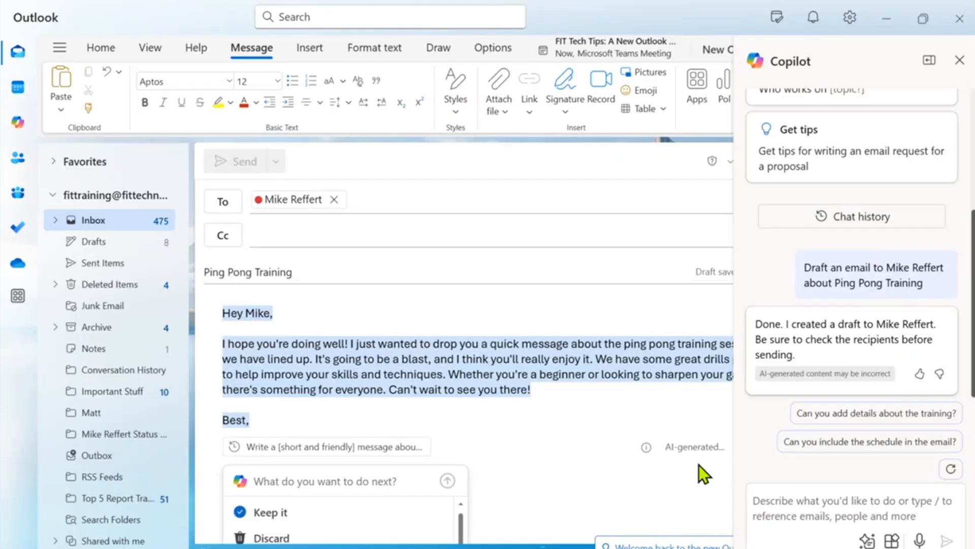
Rewrite the Copilot draft in a Casual tone and keep it in the email.
scroll(557, 440, down, 3)
scroll(389, 459, down, 2)
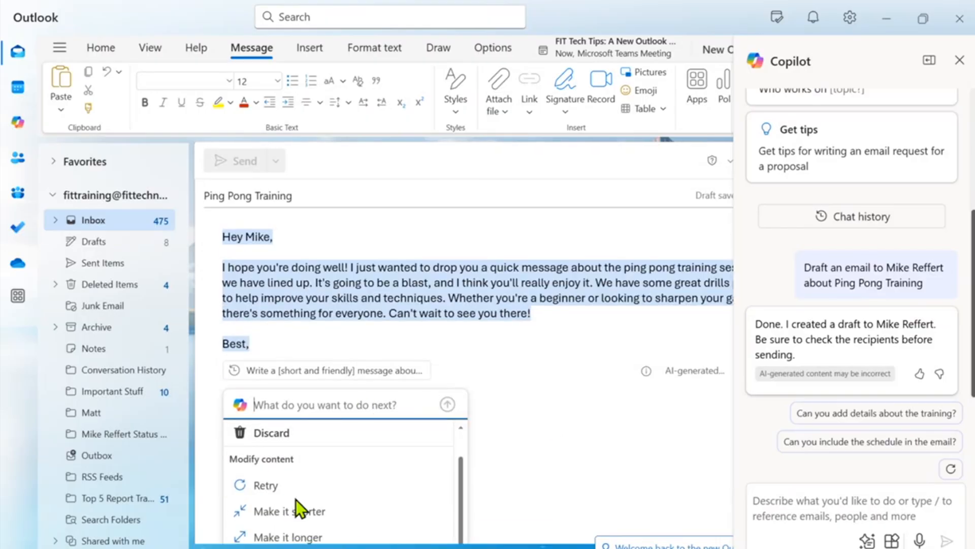
scroll(364, 508, down, 3)
click(363, 492)
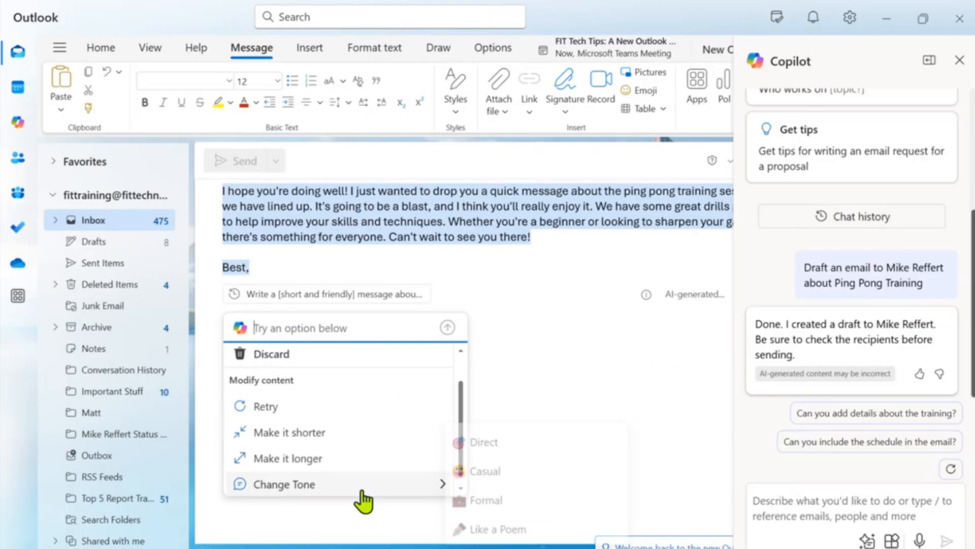
click(522, 475)
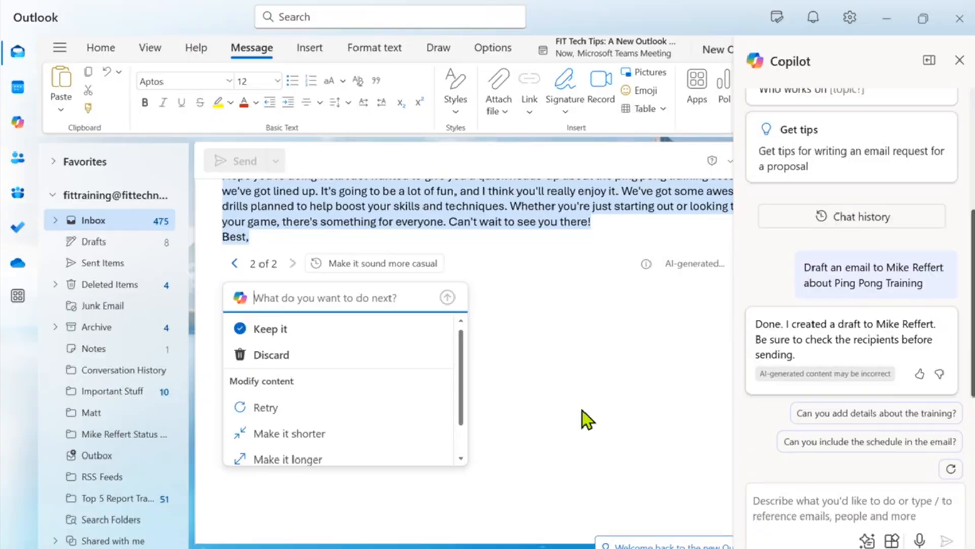
scroll(579, 407, up, 3)
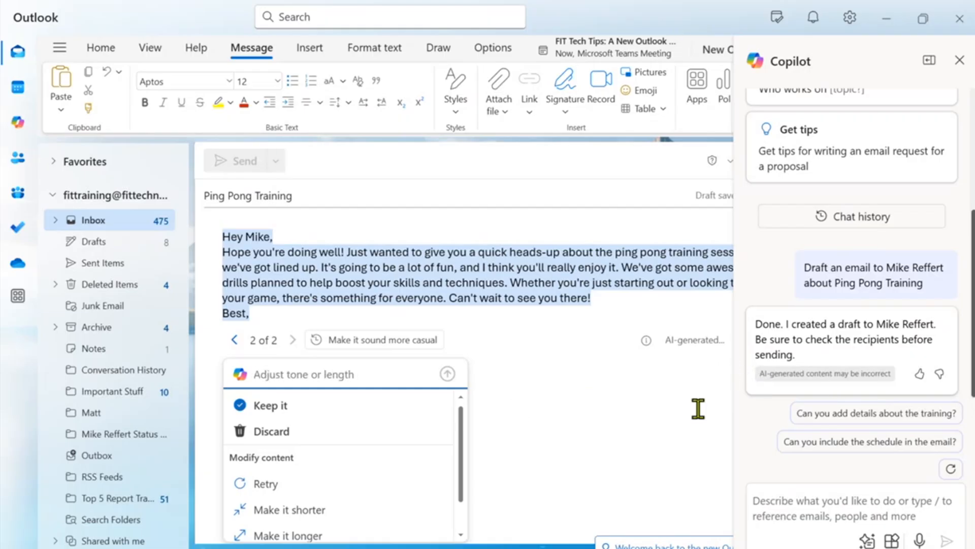
click(348, 408)
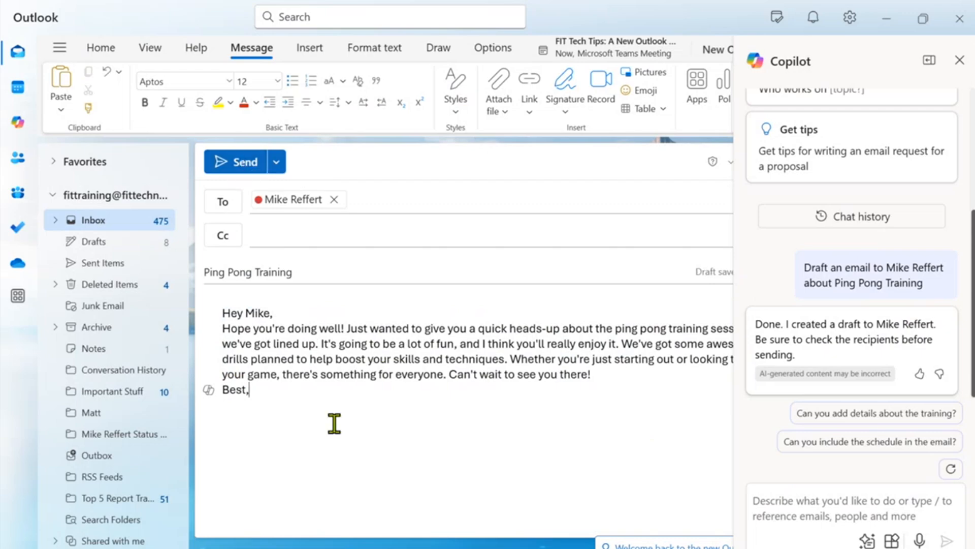
Add a first-name sign-off under 'Best,' and send the email, confirming the send.
key(Return)
key(Return)
text(Mike)
click(234, 161)
click(583, 331)
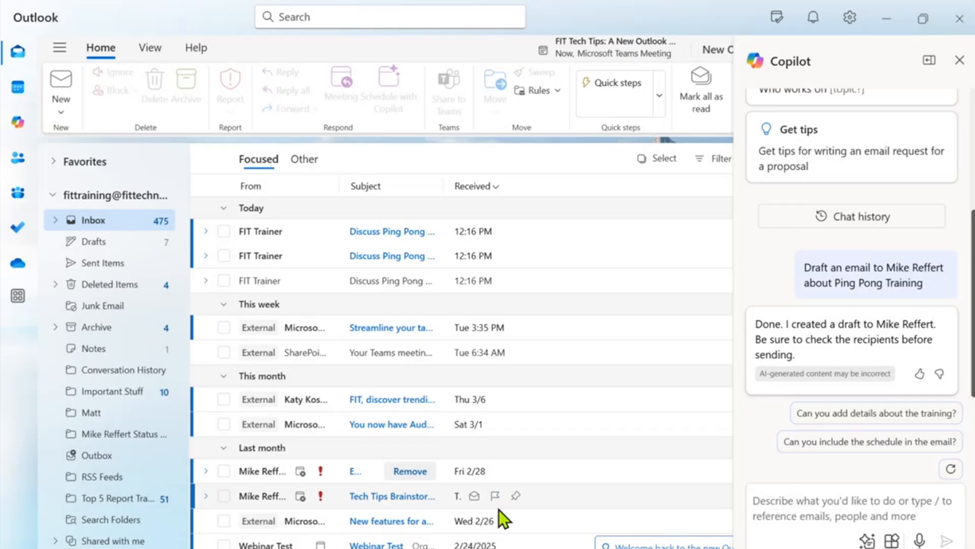
Send Copilot the request 'Scan for emails listing' with the colleague's full name, typos fixed.
click(857, 510)
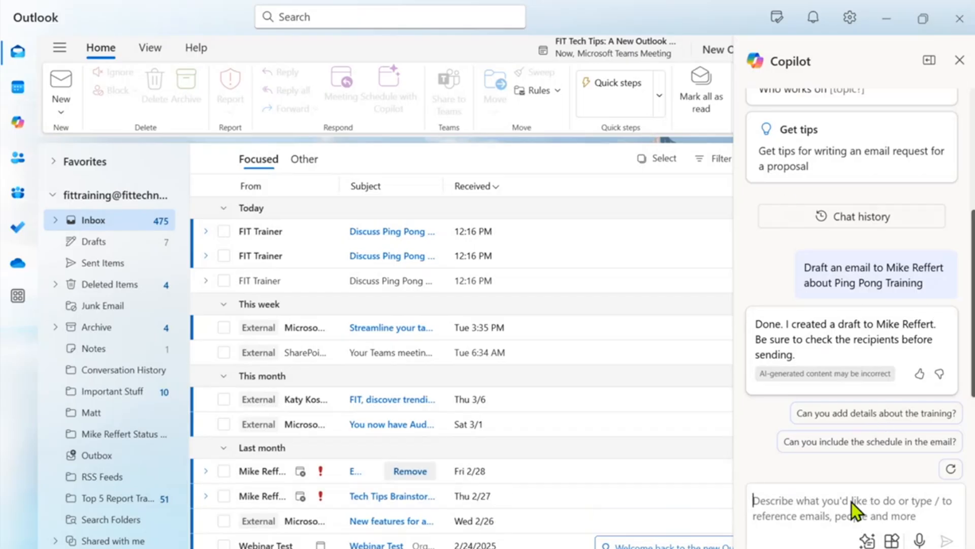
text(SCan )
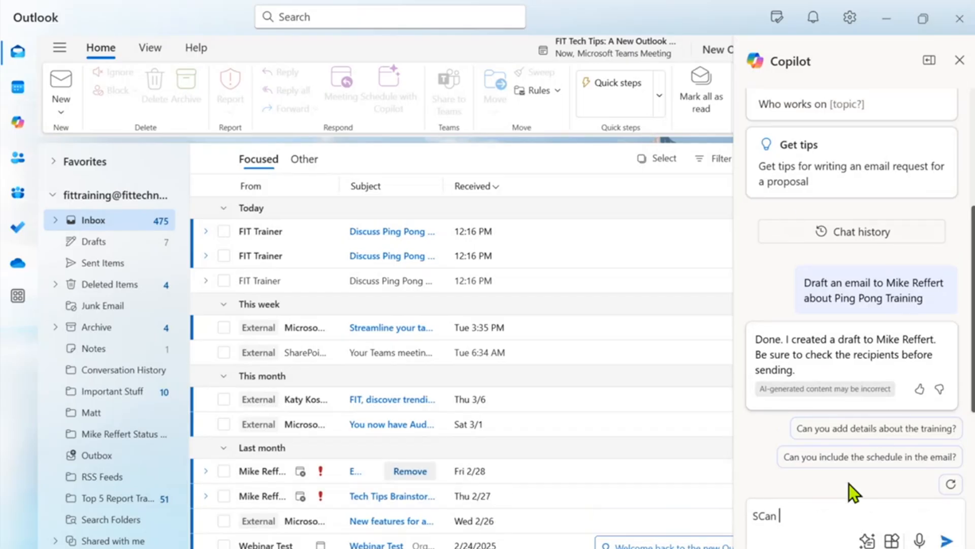
text(for emails listing )
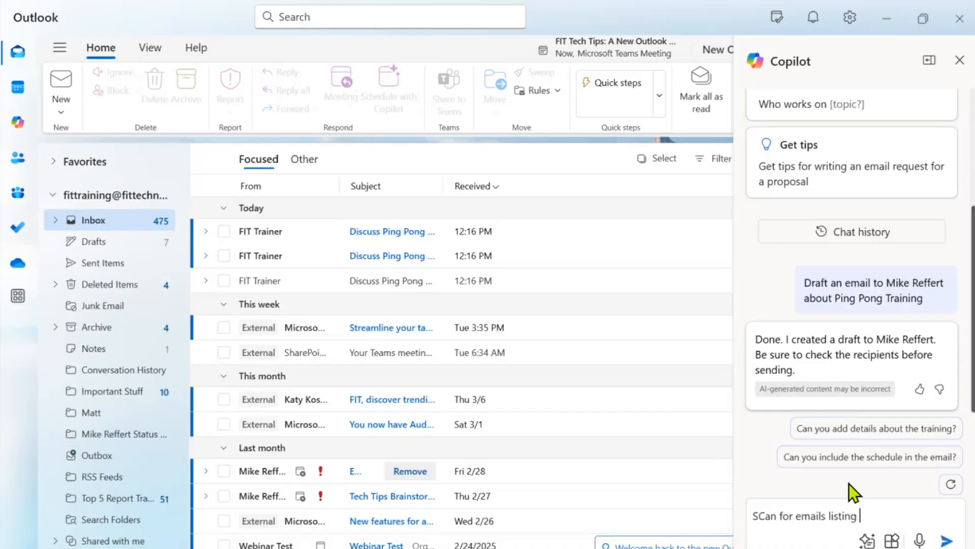
text(calkins)
key(BackSpace)
key(BackSpace)
key(BackSpace)
key(BackSpace)
key(BackSpace)
key(BackSpace)
key(BackSpace)
text(alkins)
click(761, 516)
key(BackSpace)
text(c)
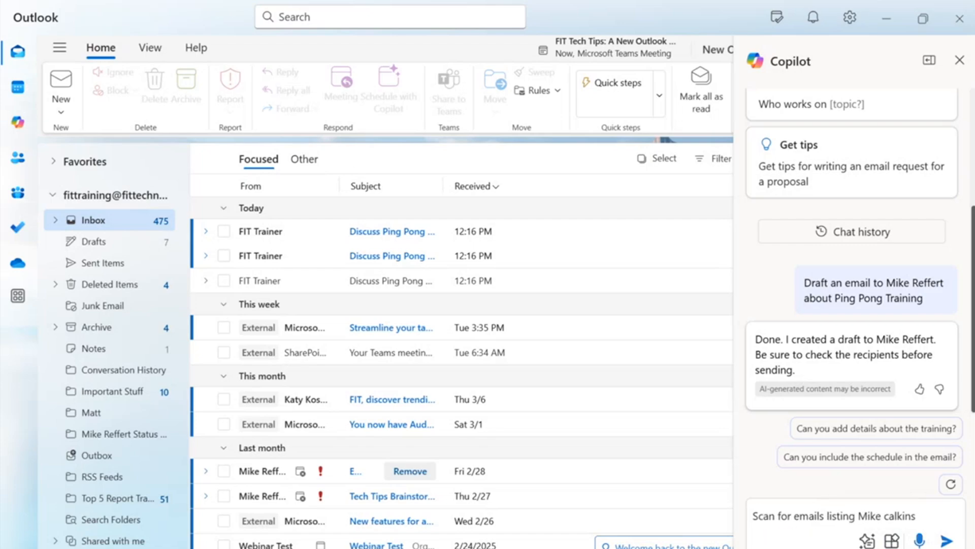
click(945, 540)
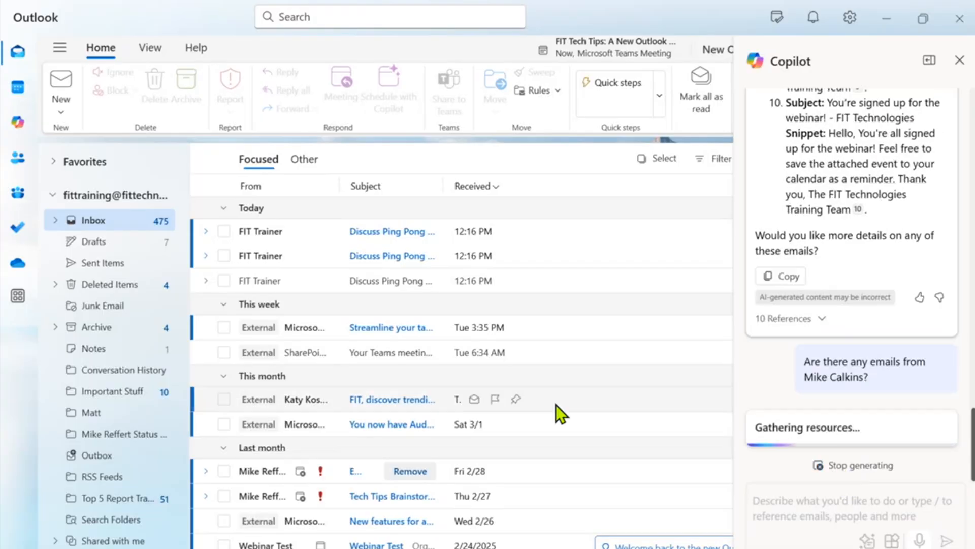
Stop Copilot's answer, scroll through the listed matching emails, and close the Copilot pane.
scroll(812, 368, up, 3)
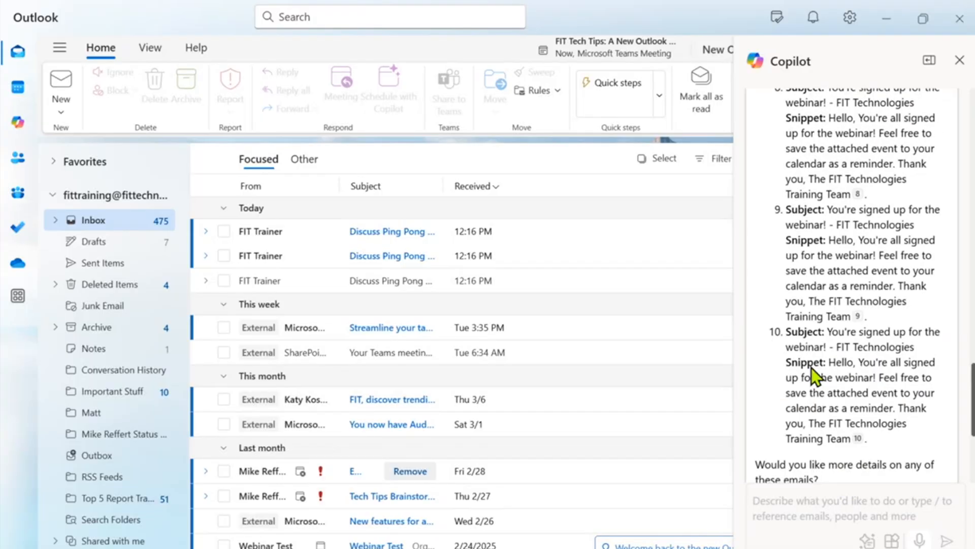
scroll(828, 405, down, 3)
scroll(833, 404, up, 3)
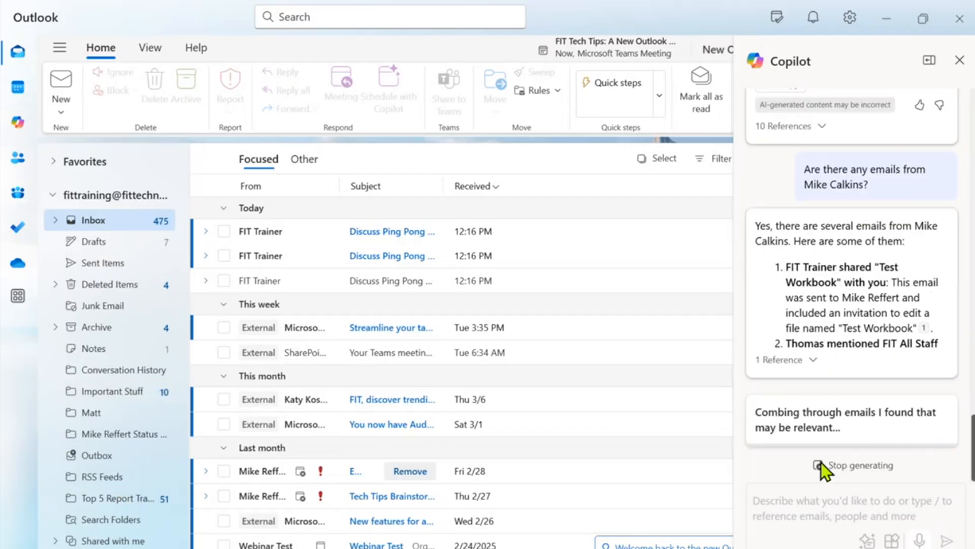
click(822, 463)
scroll(885, 312, up, 5)
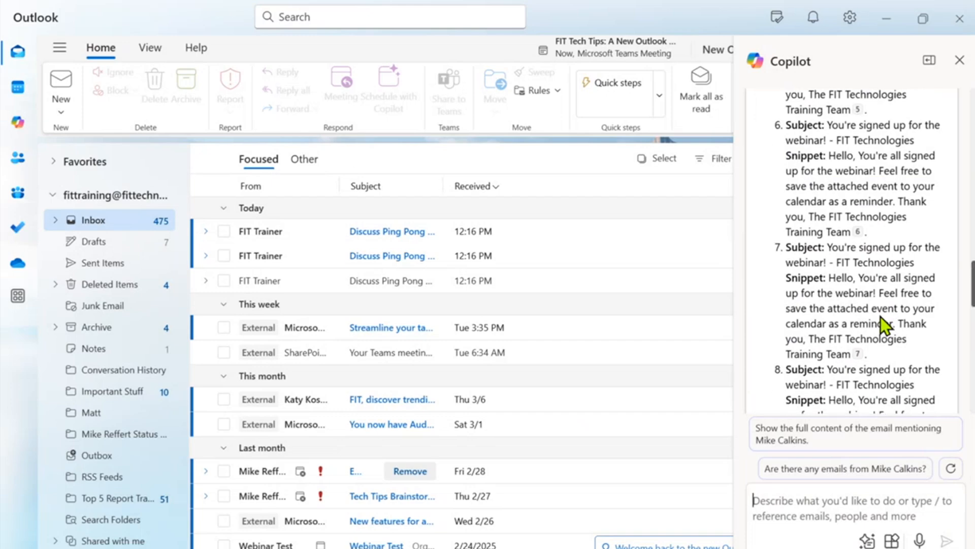
scroll(806, 376, up, 3)
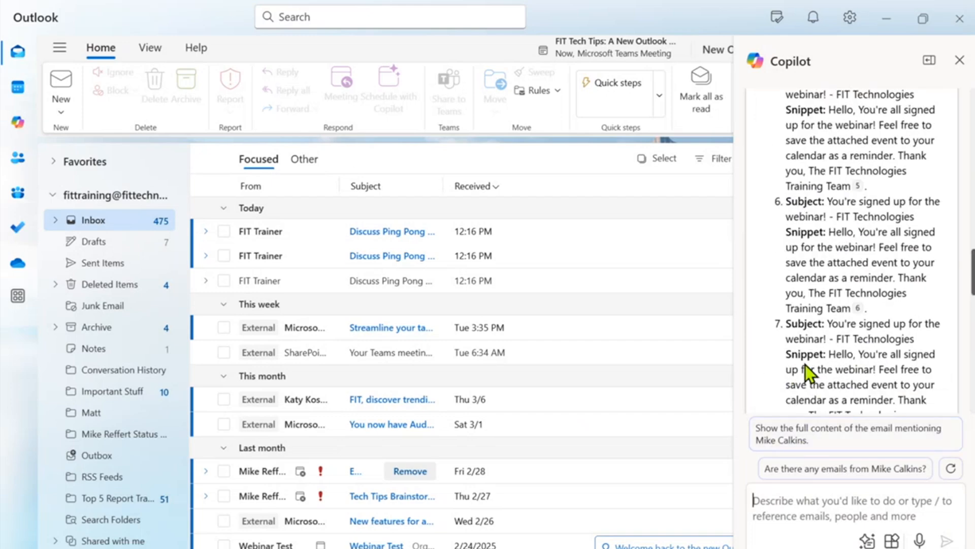
scroll(833, 233, up, 4)
scroll(854, 254, up, 2)
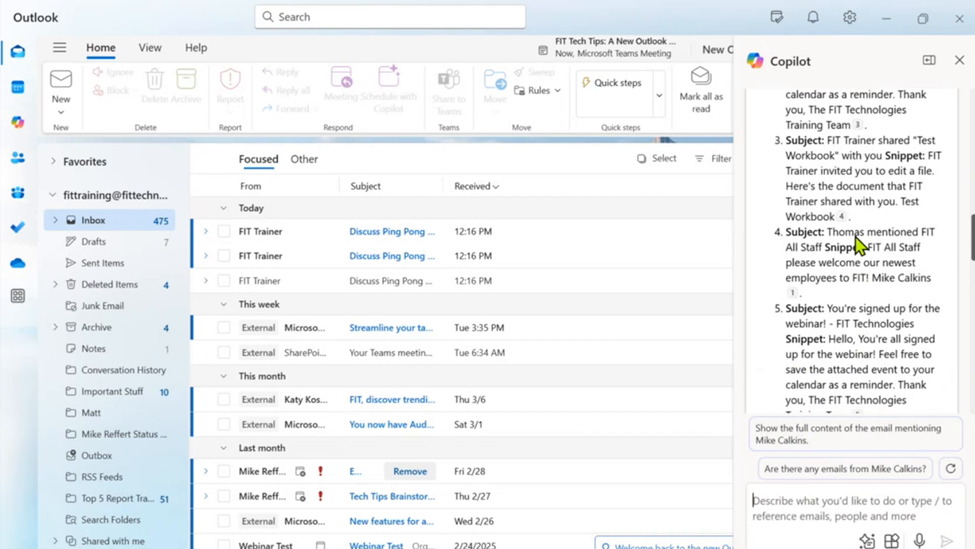
scroll(841, 227, up, 7)
scroll(834, 242, down, 7)
scroll(823, 349, down, 7)
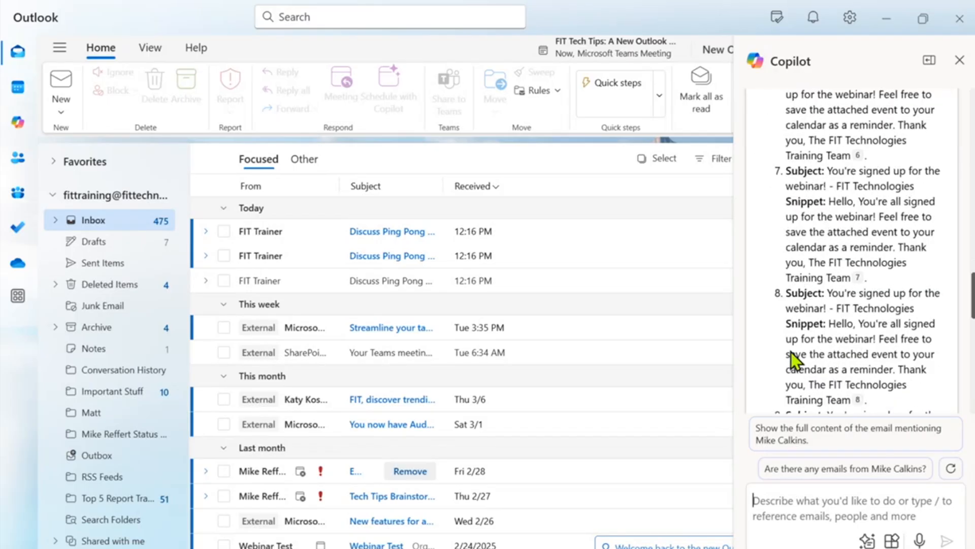
scroll(795, 353, down, 2)
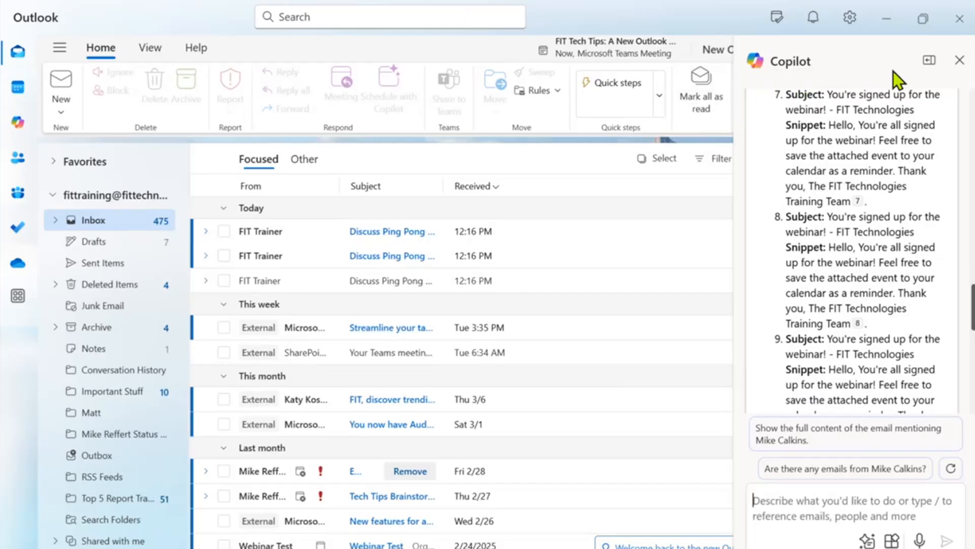
click(959, 61)
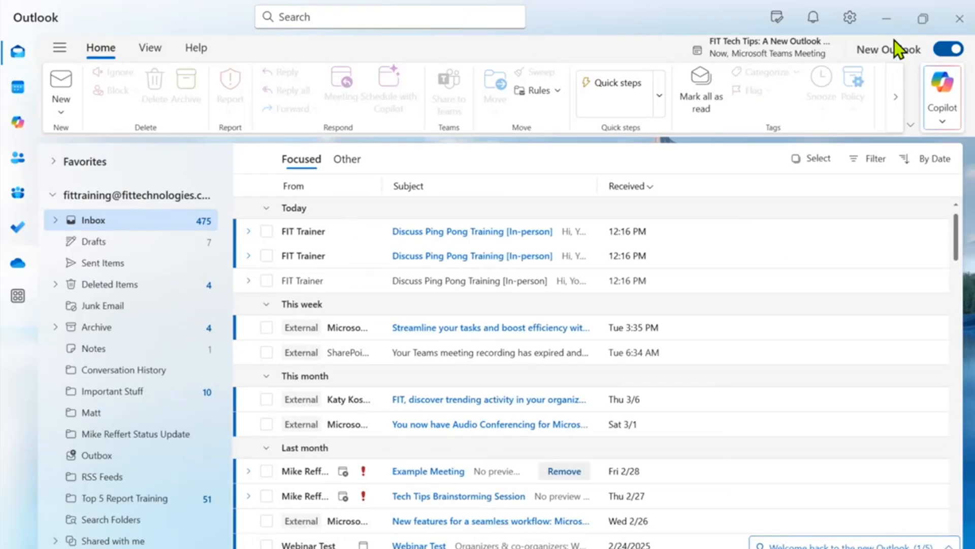